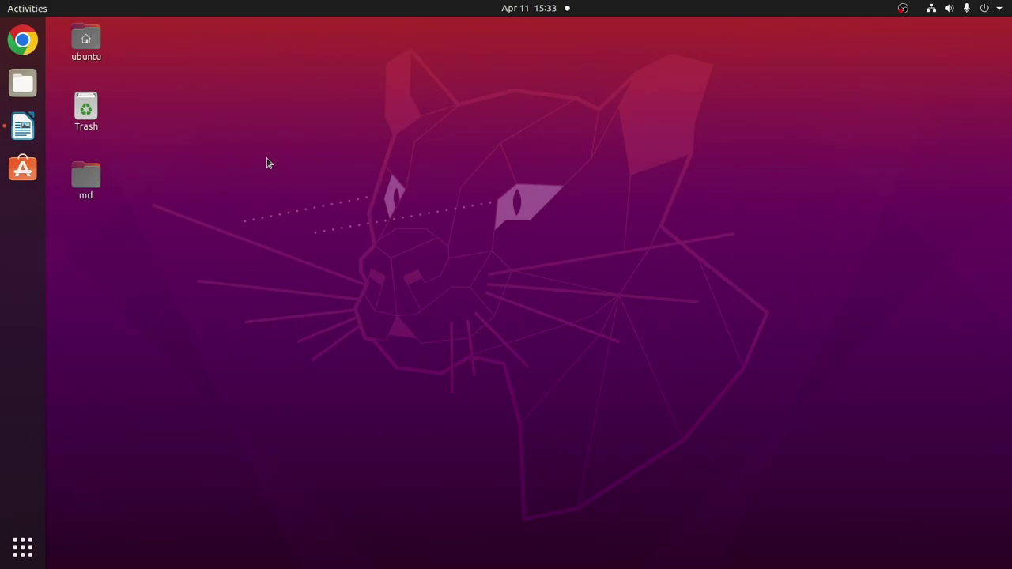
- Open the md folder on the Desktop and pick out jz4.itp, jz4.prm, jz4.top and jz4_ini.pdb
{"action": "left_click", "coordinate": [87, 196]}
{"action": "double_click", "coordinate": [87, 196]}
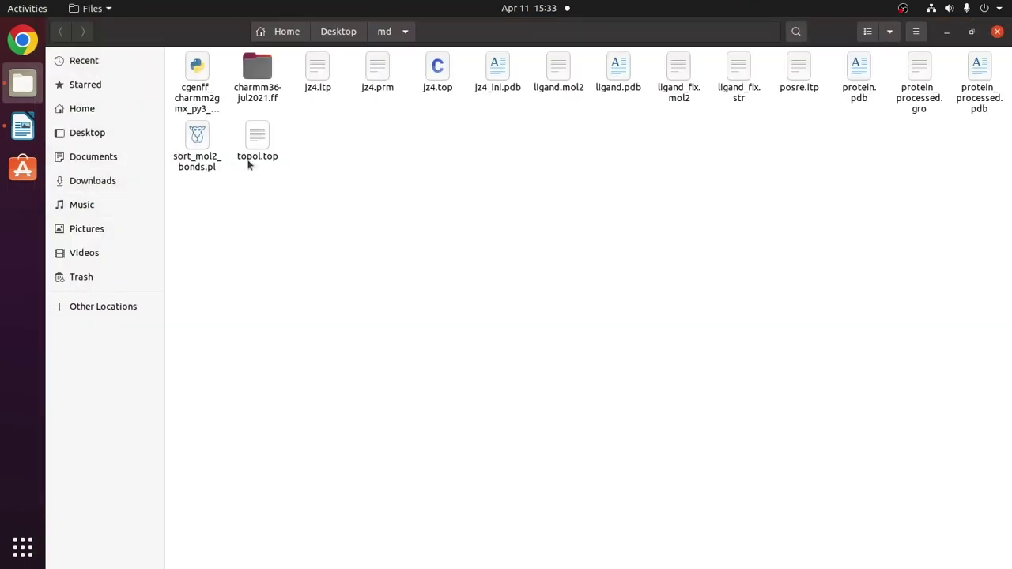
{"action": "left_click", "coordinate": [308, 89]}
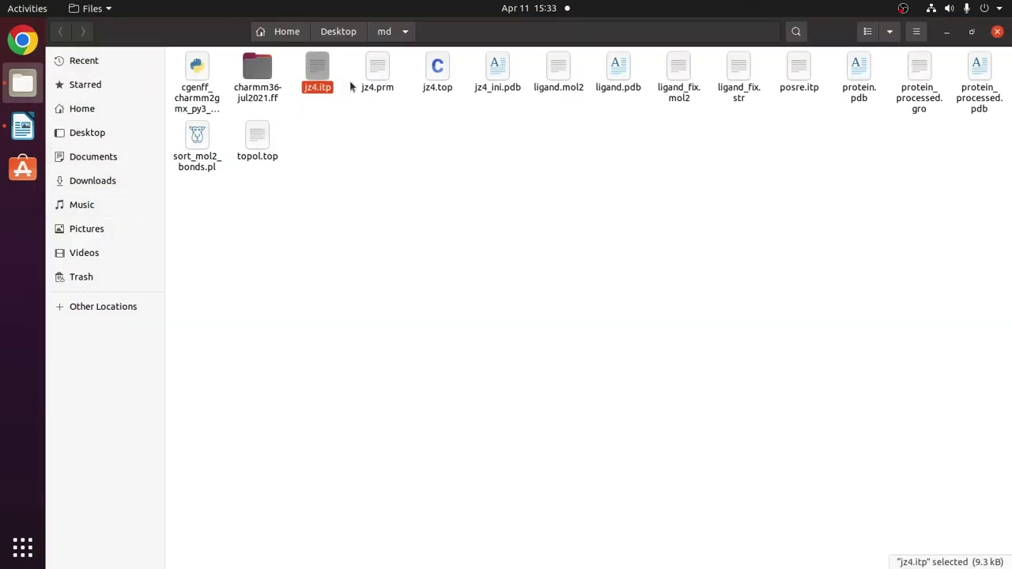
{"action": "left_click", "coordinate": [377, 70], "text": "ctrl"}
{"action": "left_click", "coordinate": [433, 71], "text": "ctrl"}
{"action": "left_click", "coordinate": [488, 72], "text": "ctrl"}
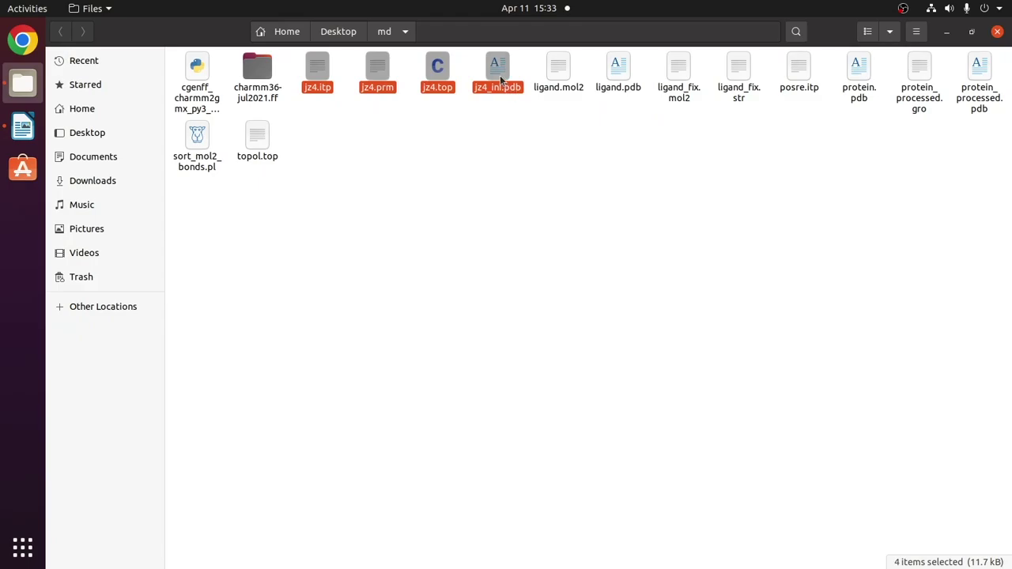
- Clear the file selection and launch a terminal in the md folder
{"action": "left_click", "coordinate": [500, 79]}
{"action": "left_click", "coordinate": [483, 162]}
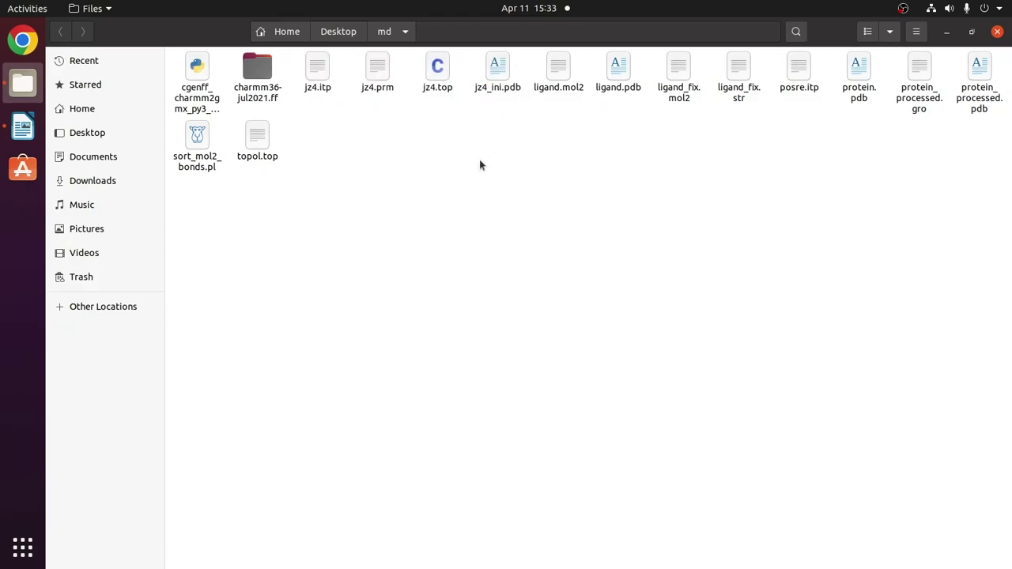
{"action": "right_click", "coordinate": [461, 239]}
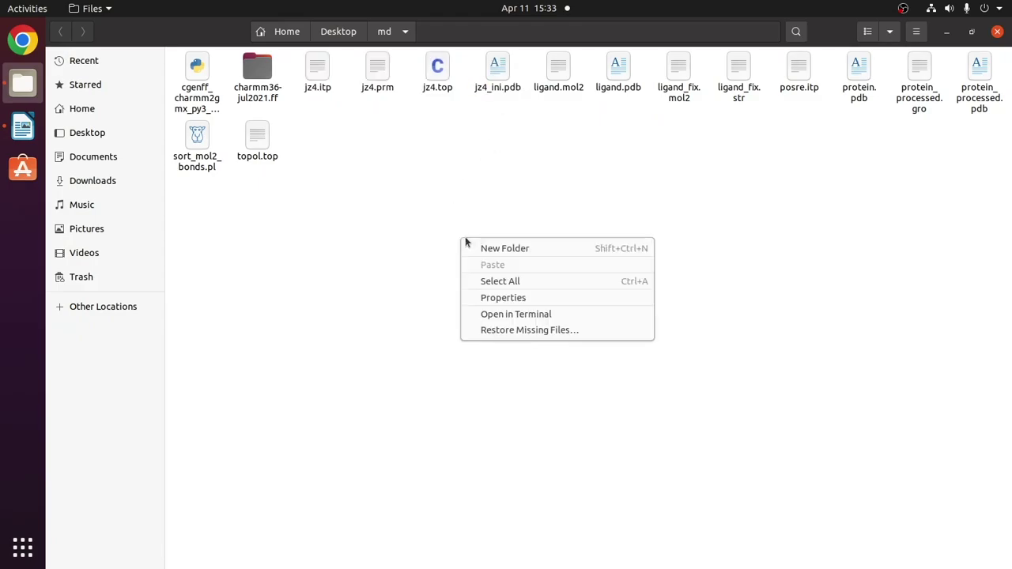
{"action": "left_click", "coordinate": [569, 315]}
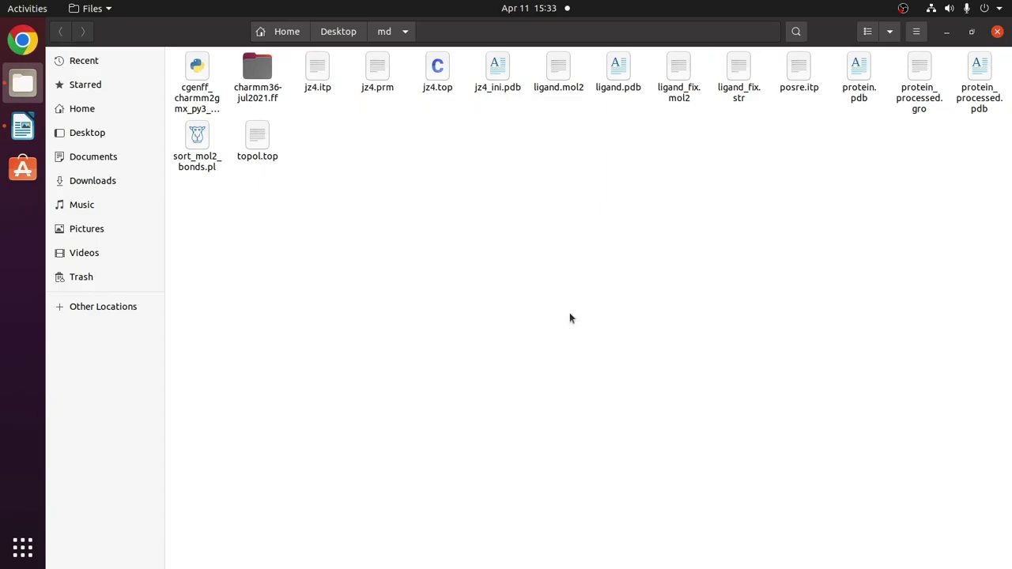
- Run gmx editconf -f jz4_ini.pdb -o ligand.gro to write the 22-atom ligand.gro
{"action": "left_click_drag", "start_coordinate": [391, 63], "coordinate": [630, 176]}
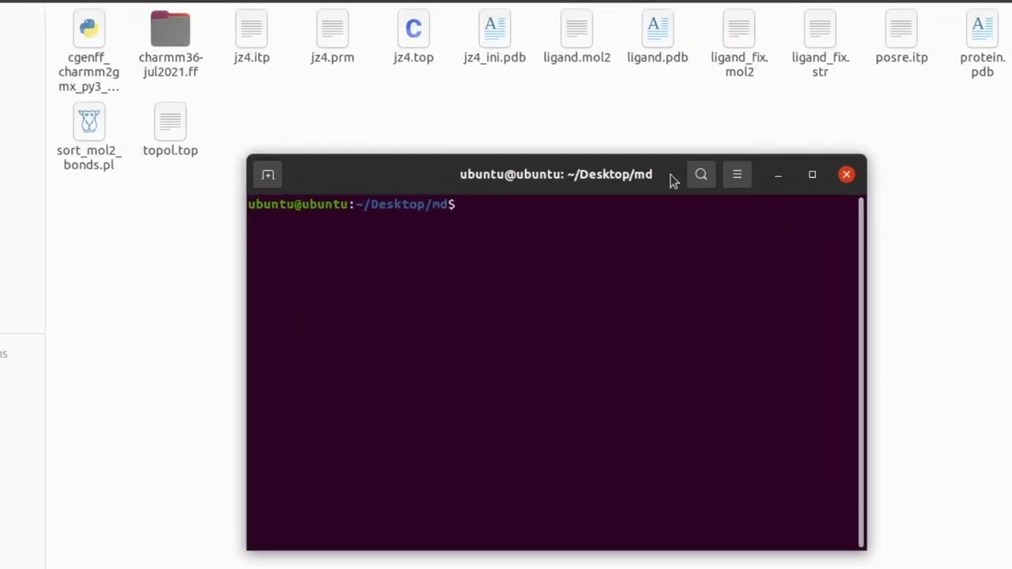
{"action": "type", "text": "gm"}
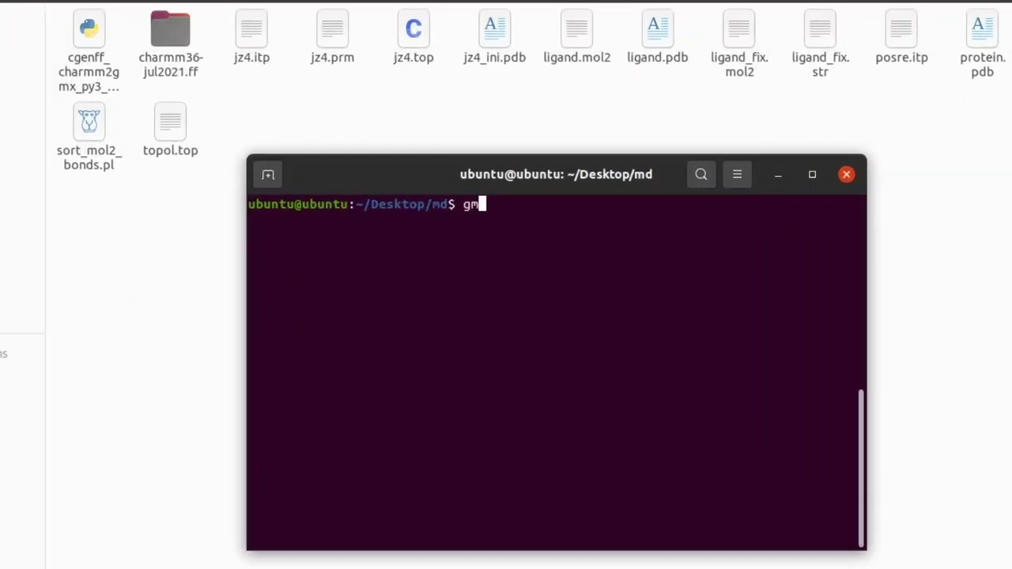
{"action": "type", "text": "x editco"}
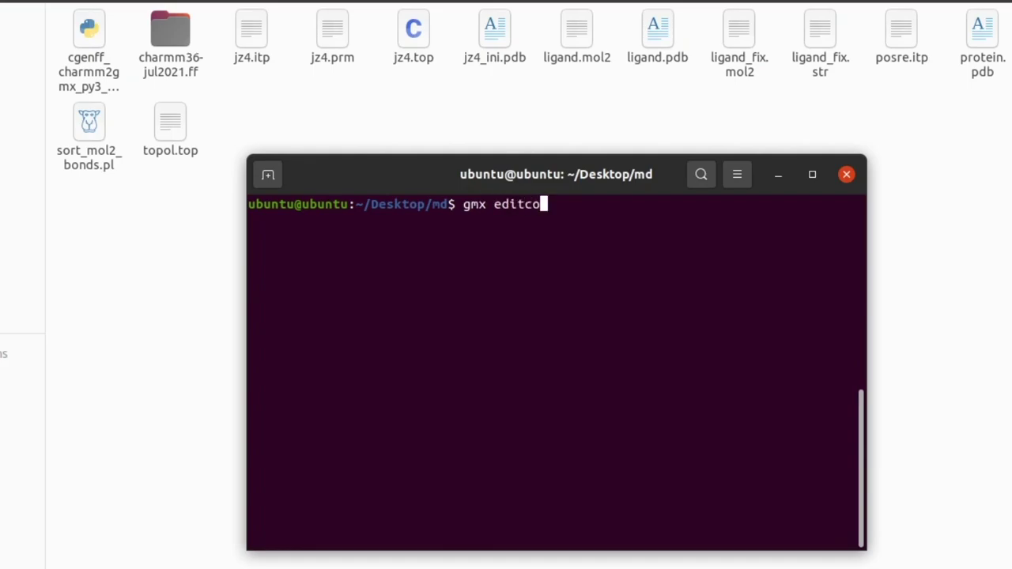
{"action": "type", "text": "nf -f jz4_ini."}
{"action": "key", "text": "Tab"}
{"action": "type", "text": "-o li"}
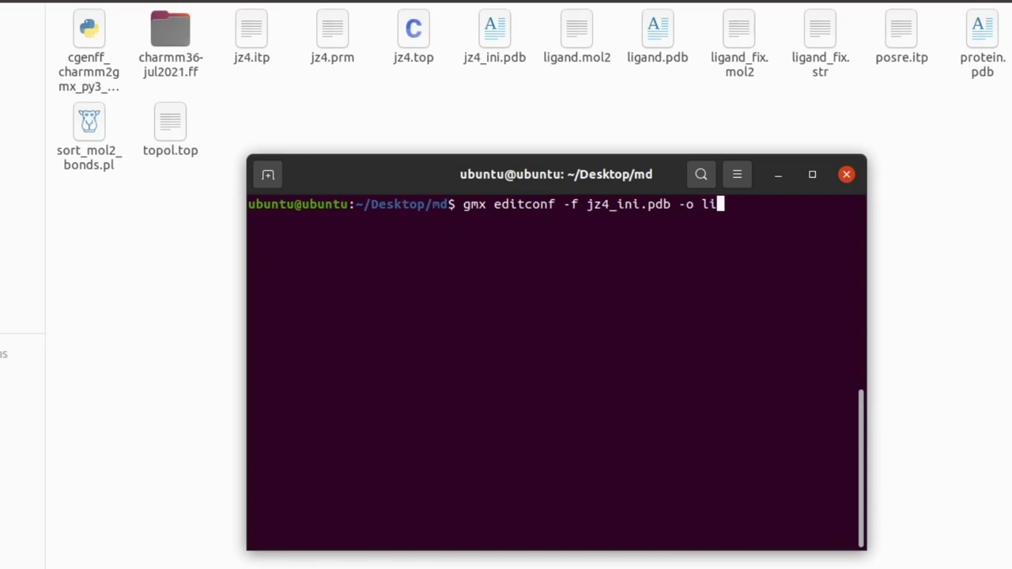
{"action": "type", "text": "gand.gro"}
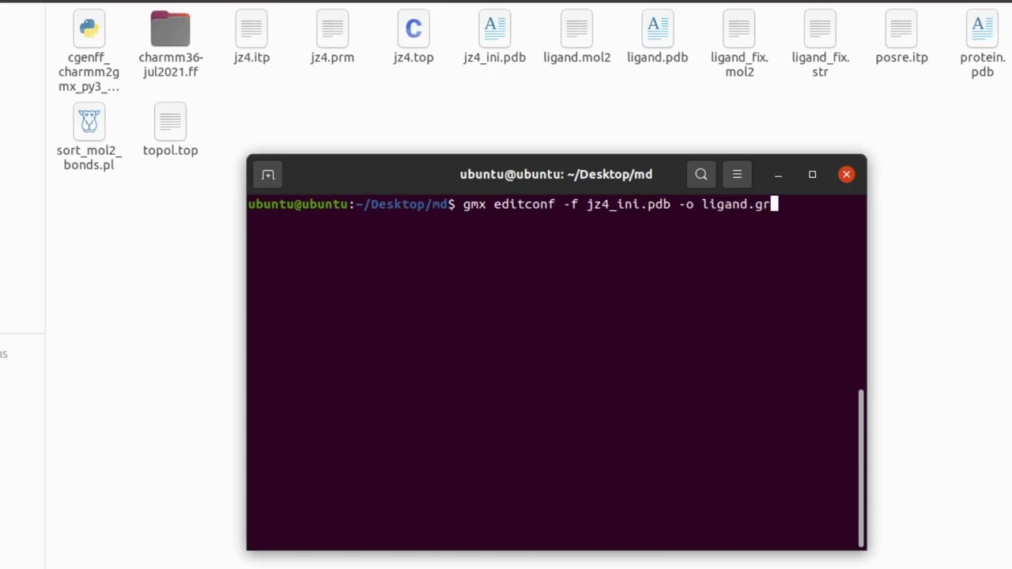
{"action": "double_click", "coordinate": [623, 205]}
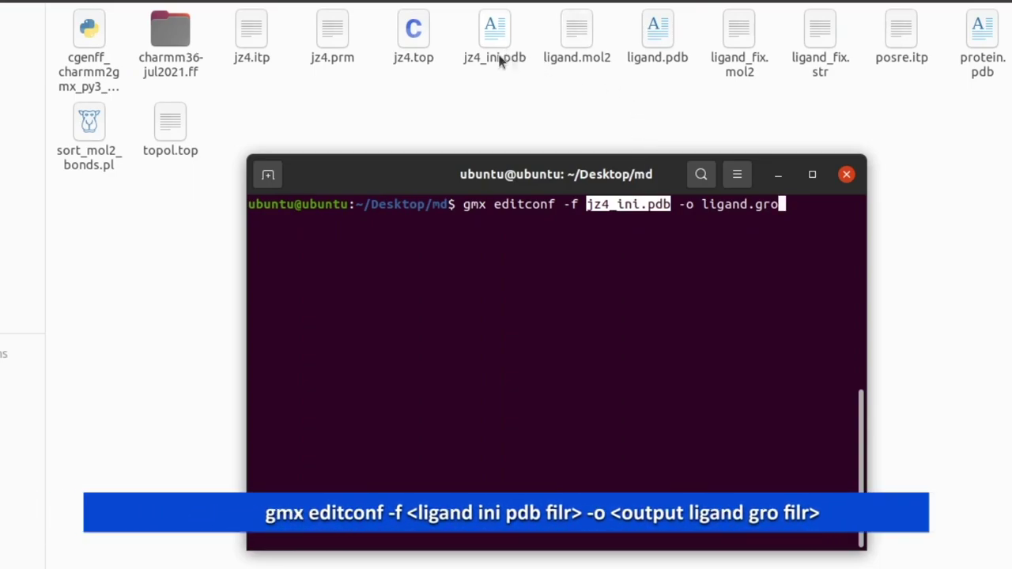
{"action": "left_click", "coordinate": [731, 197]}
{"action": "double_click", "coordinate": [731, 201]}
{"action": "left_click", "coordinate": [729, 203]}
{"action": "double_click", "coordinate": [566, 205]}
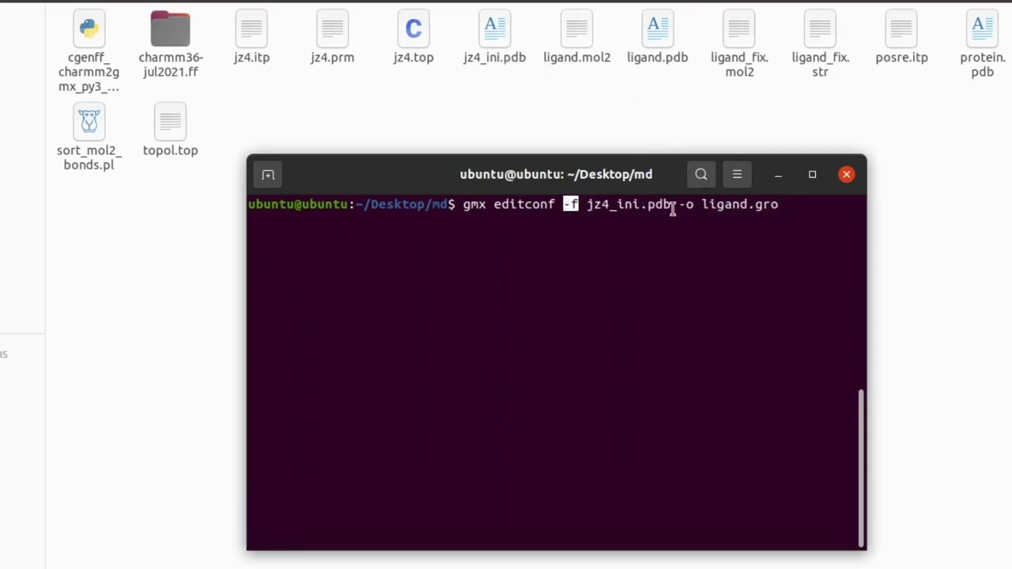
{"action": "double_click", "coordinate": [681, 207]}
{"action": "left_click", "coordinate": [751, 204]}
{"action": "key", "text": "Return"}
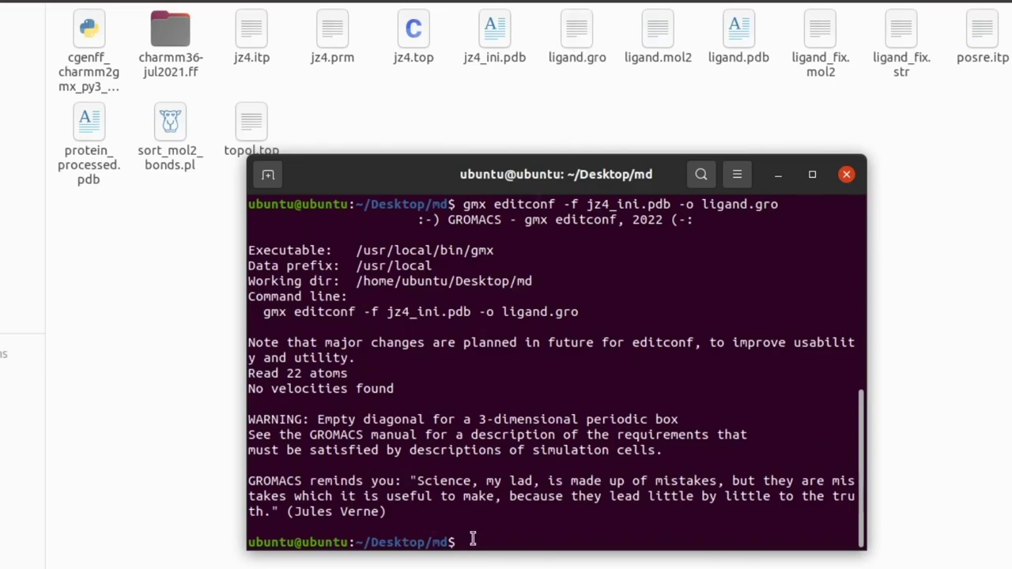
- Minimize the terminal and open ligand.gro with PyMOL from Files
{"action": "left_click", "coordinate": [779, 176]}
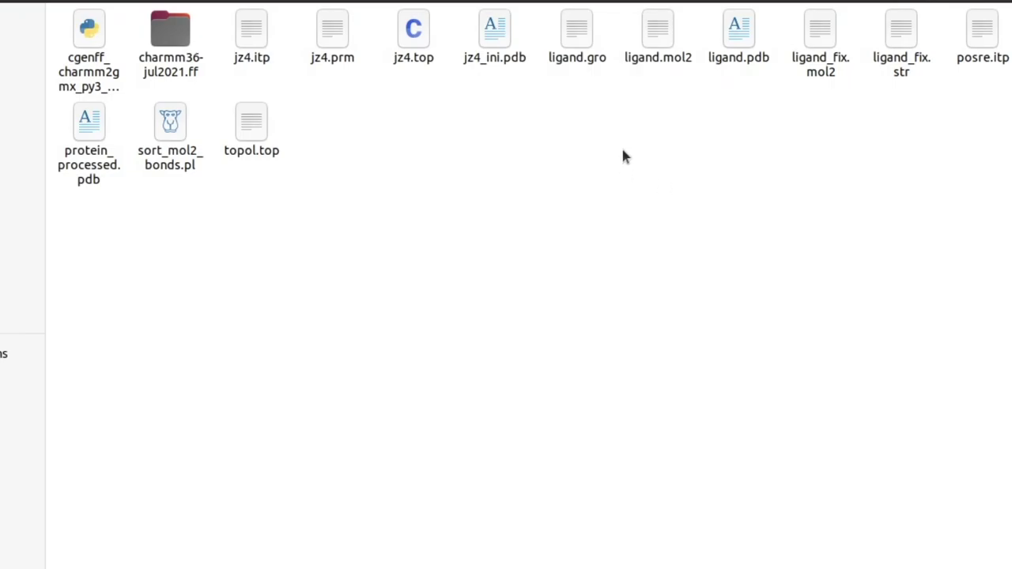
{"action": "left_click", "coordinate": [978, 80]}
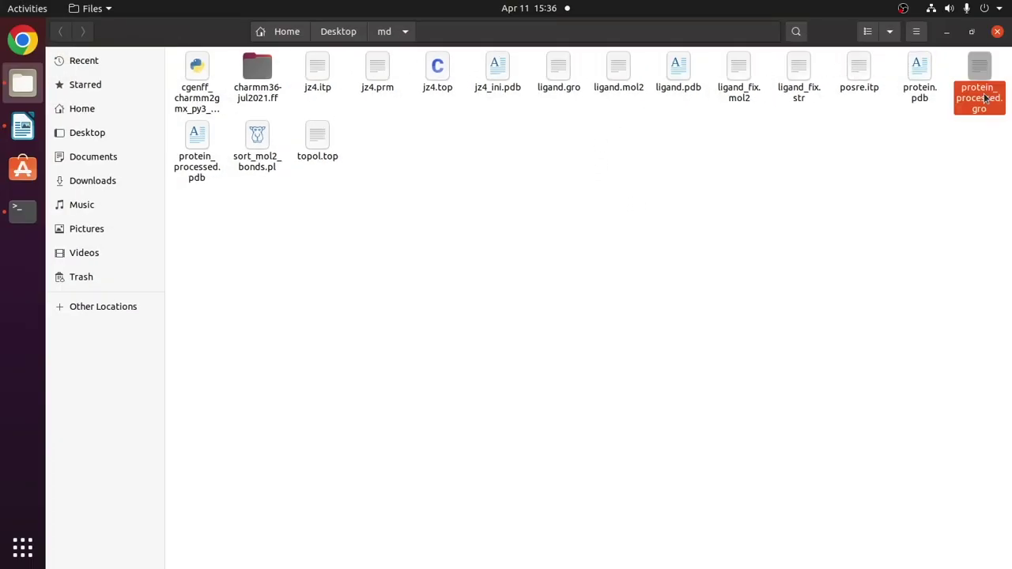
{"action": "left_click", "coordinate": [560, 67]}
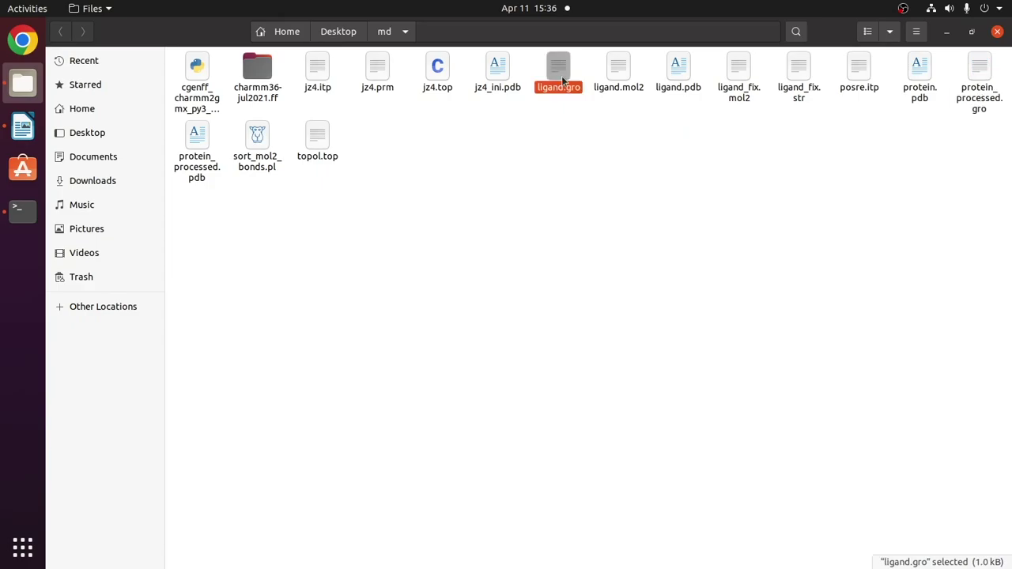
{"action": "right_click", "coordinate": [559, 76]}
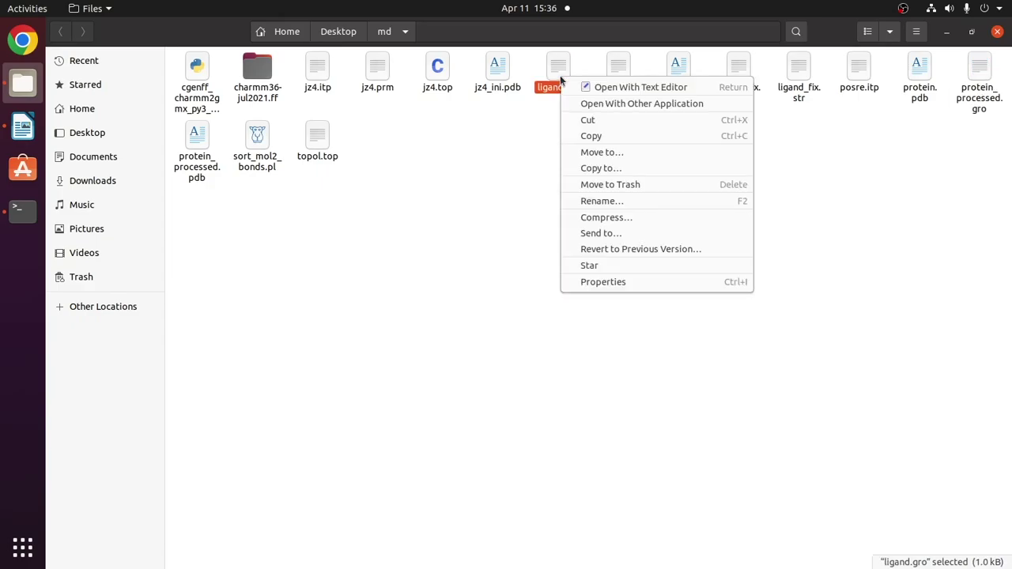
{"action": "left_click", "coordinate": [594, 103]}
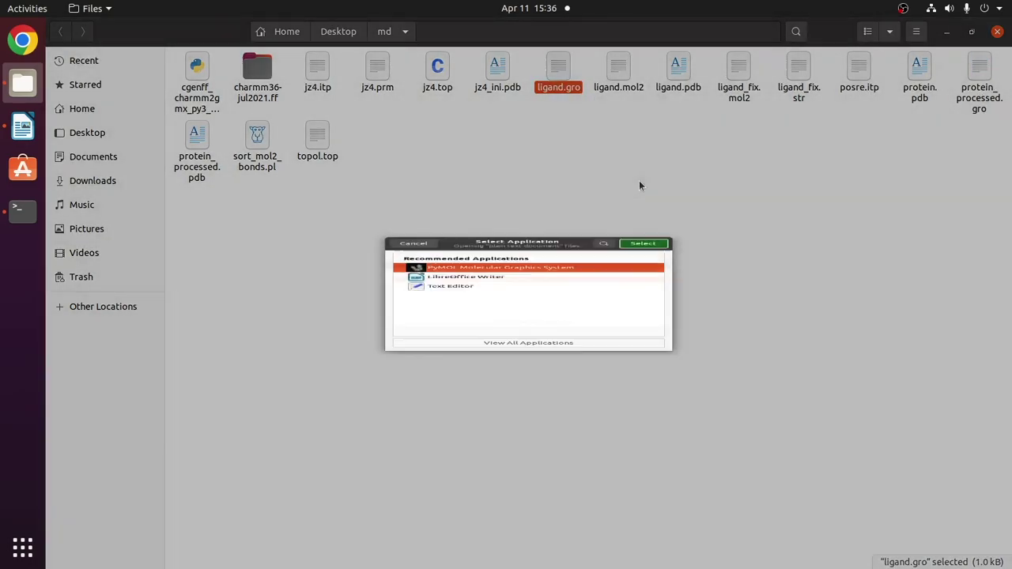
{"action": "key", "text": "Return"}
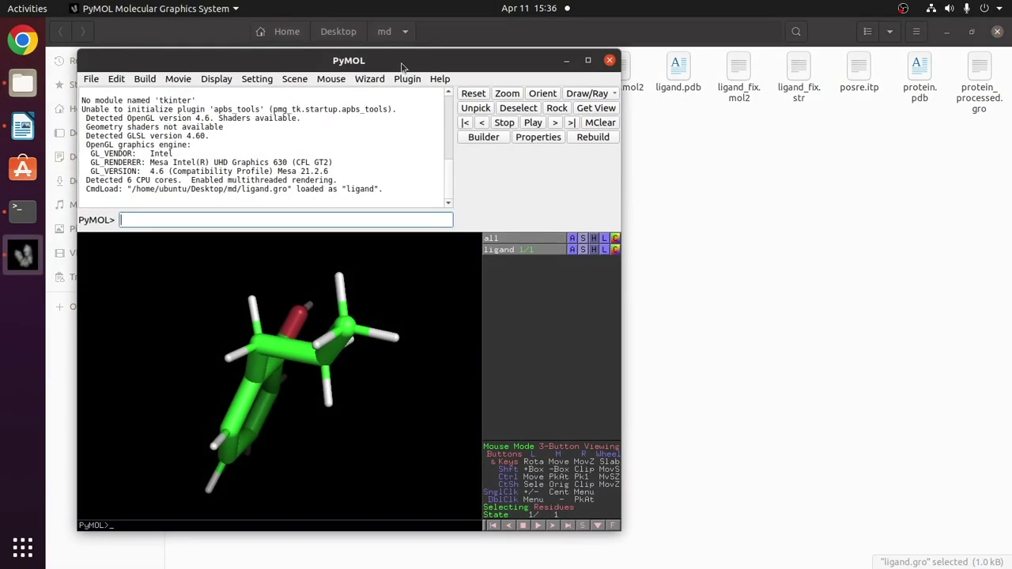
- Maximize PyMOL, rotate the ligand to view its ring face-on, then close PyMOL
{"action": "left_click", "coordinate": [587, 60]}
{"action": "left_click_drag", "start_coordinate": [516, 432], "coordinate": [620, 283]}
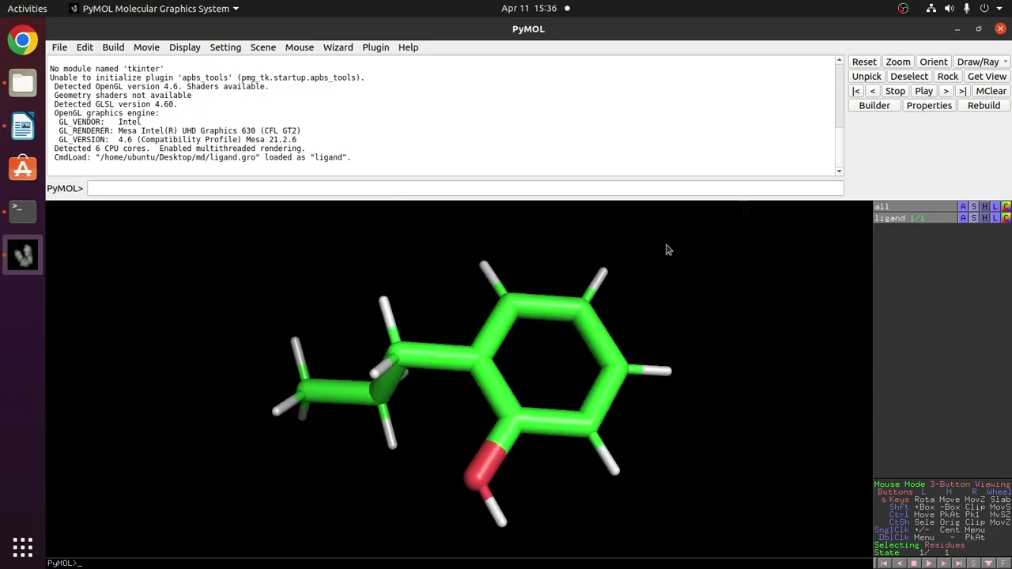
{"action": "left_click", "coordinate": [1000, 29]}
{"action": "left_click", "coordinate": [979, 87]}
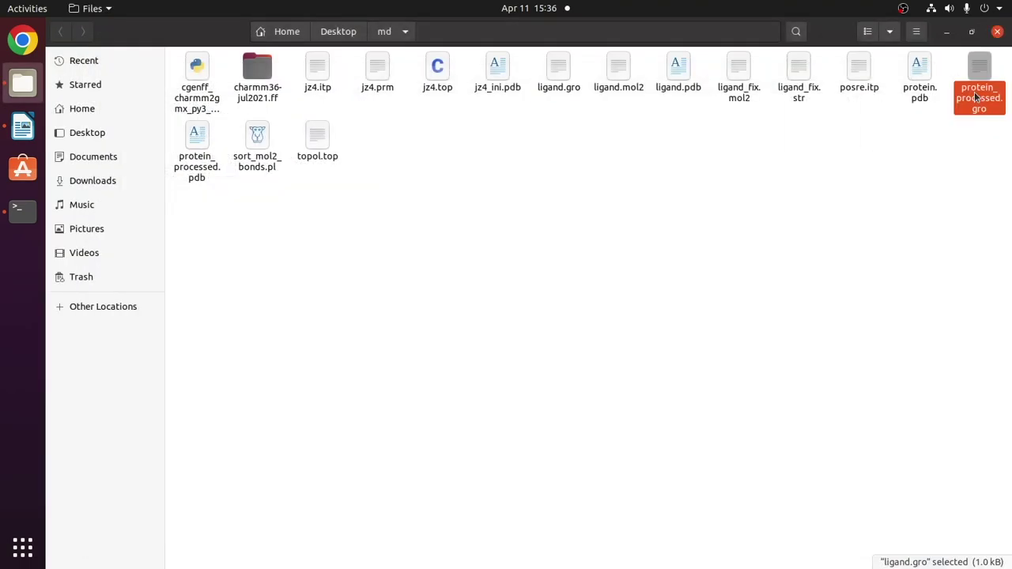
{"action": "right_click", "coordinate": [980, 79]}
{"action": "left_click", "coordinate": [921, 95]}
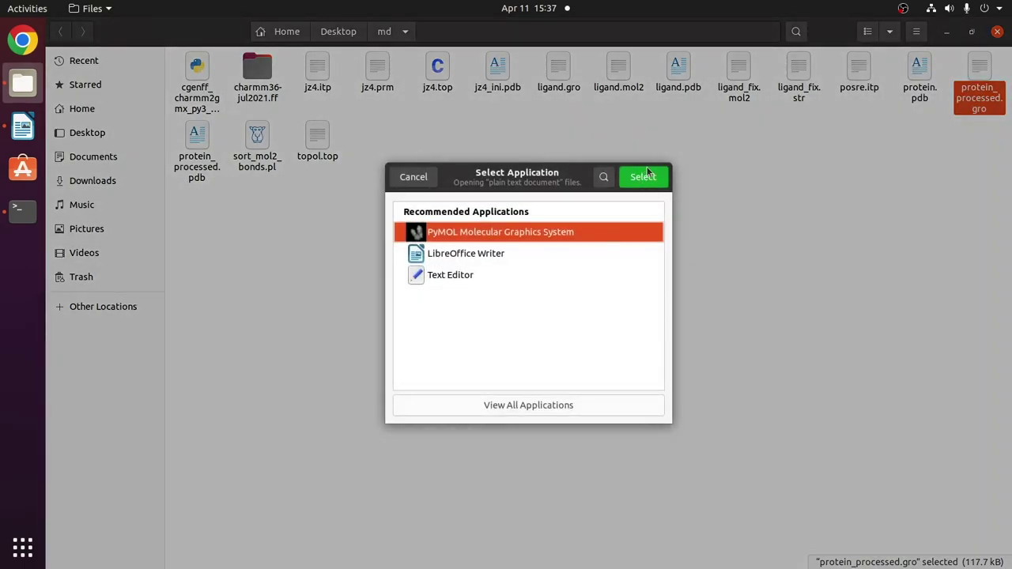
{"action": "left_click", "coordinate": [643, 175]}
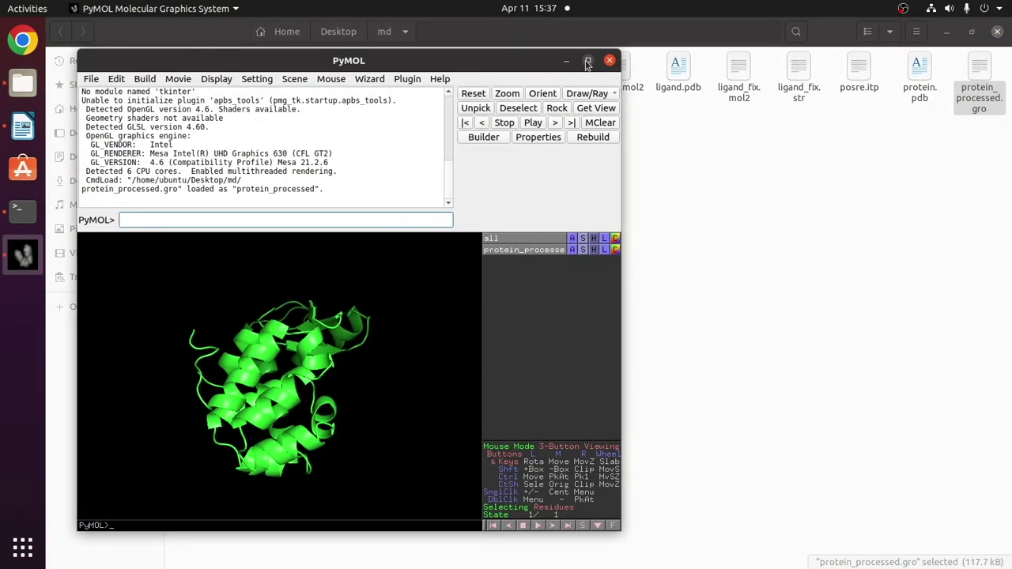
{"action": "left_click", "coordinate": [587, 62]}
{"action": "left_click_drag", "start_coordinate": [666, 420], "coordinate": [678, 237]}
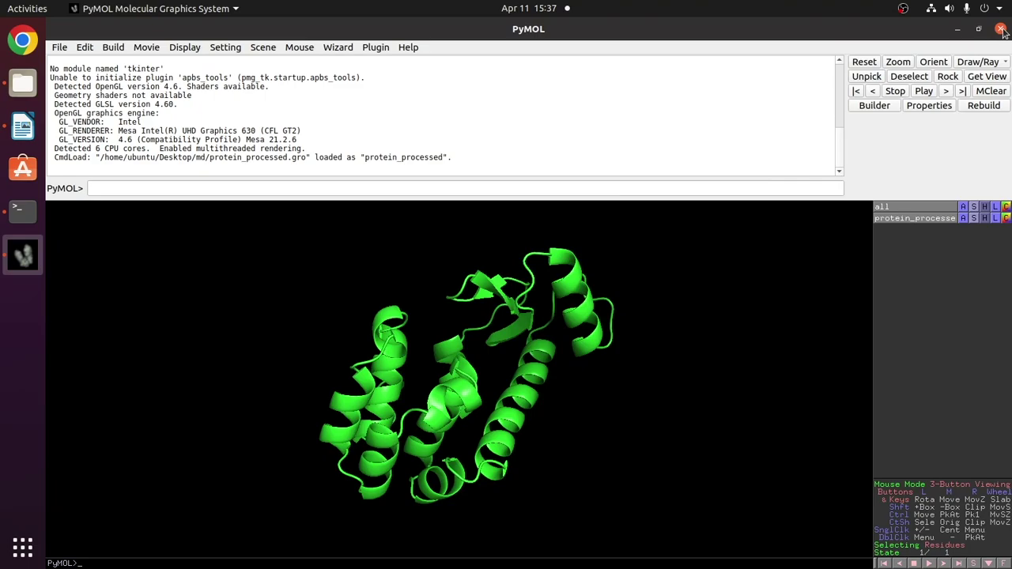
{"action": "left_click", "coordinate": [1002, 30]}
{"action": "left_click", "coordinate": [806, 228]}
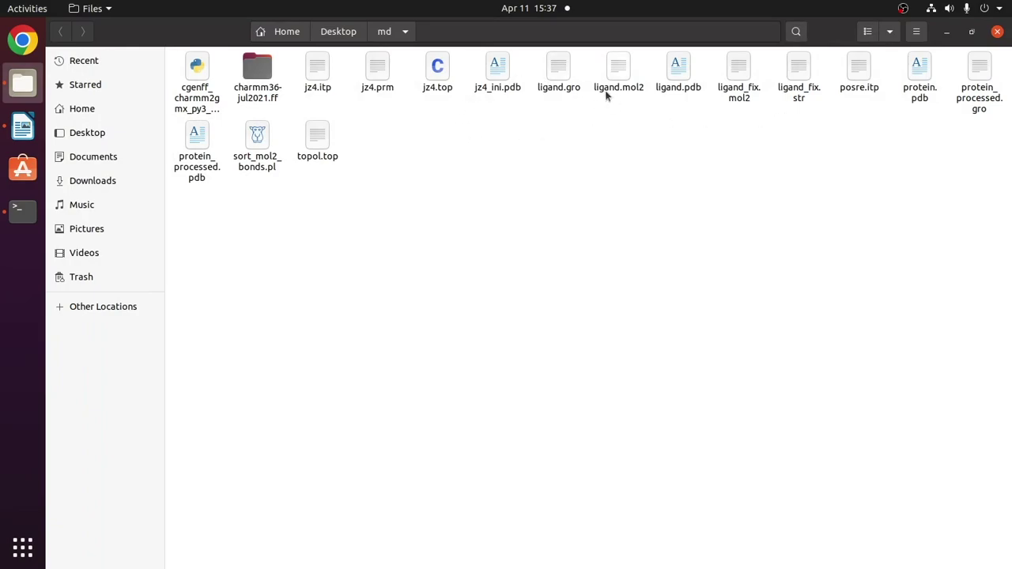
- Open ligand.gro and protein_processed.gro together in Text Editor
{"action": "left_click", "coordinate": [558, 73]}
{"action": "left_click", "coordinate": [979, 83], "text": "ctrl"}
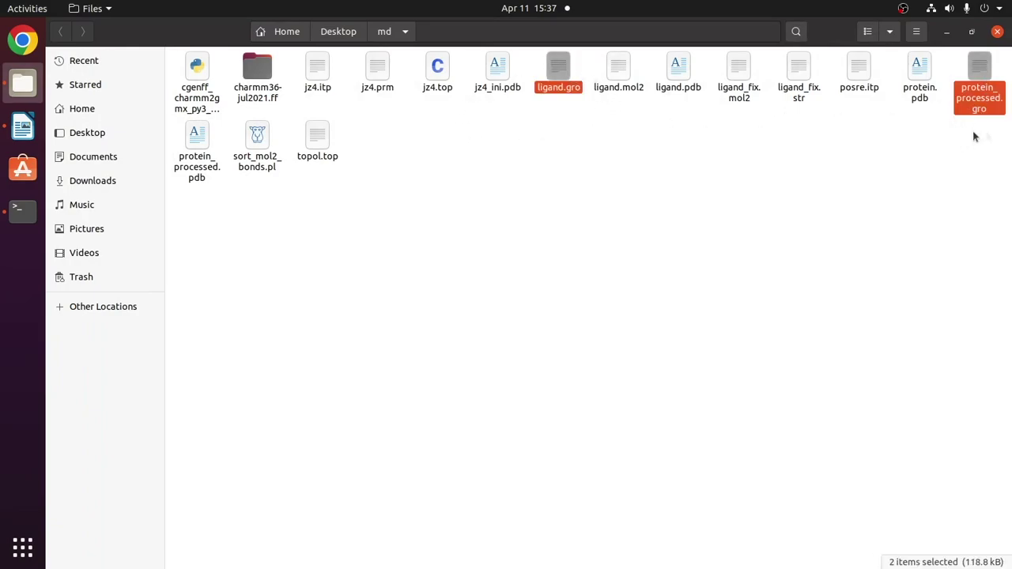
{"action": "right_click", "coordinate": [993, 111]}
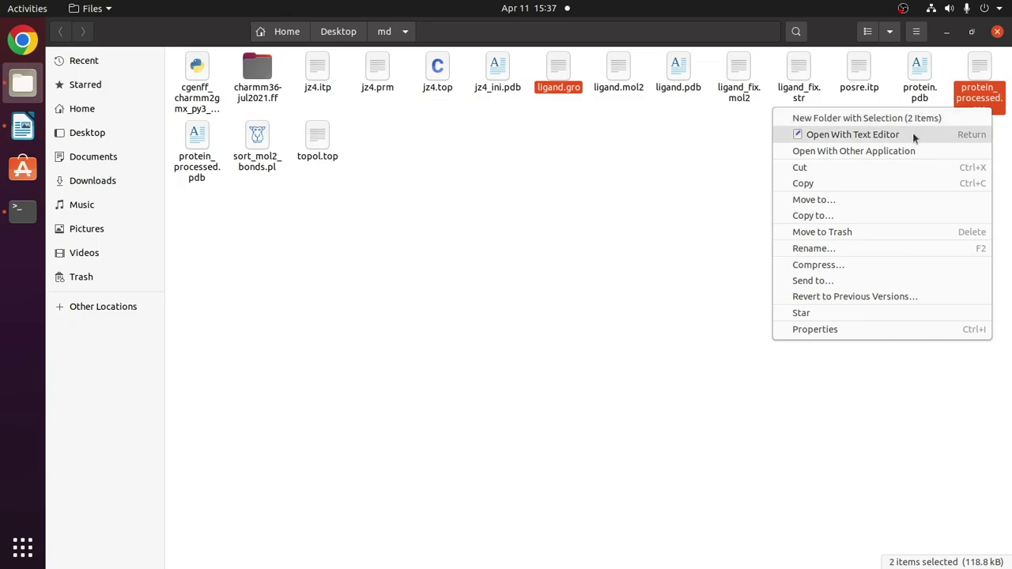
{"action": "left_click", "coordinate": [913, 136]}
{"action": "left_click", "coordinate": [235, 55]}
{"action": "left_click", "coordinate": [427, 59]}
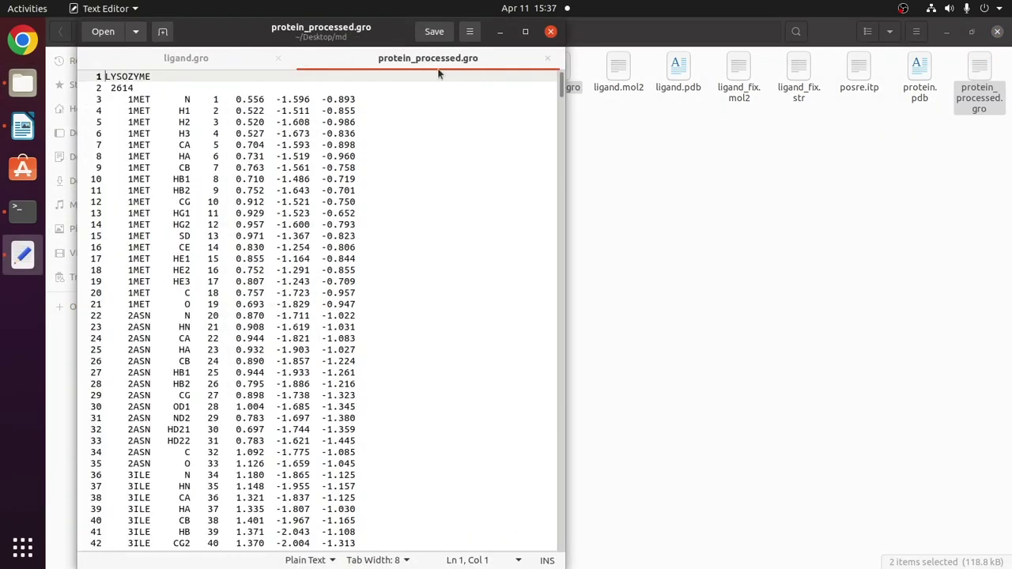
- Copy all protein_processed.gro coordinates and paste them into a new untitled document
{"action": "key", "text": "ctrl+a"}
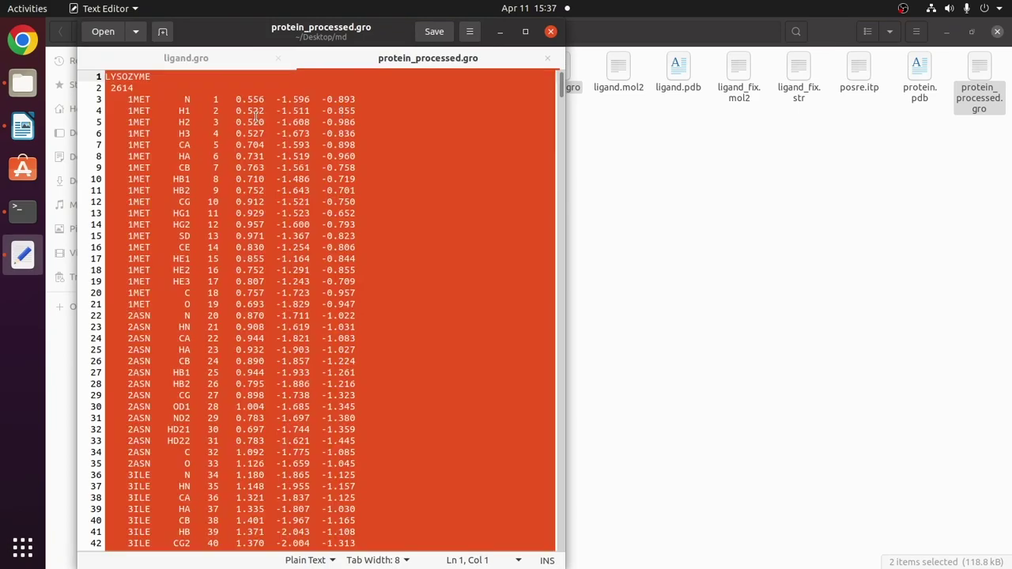
{"action": "left_click", "coordinate": [127, 9]}
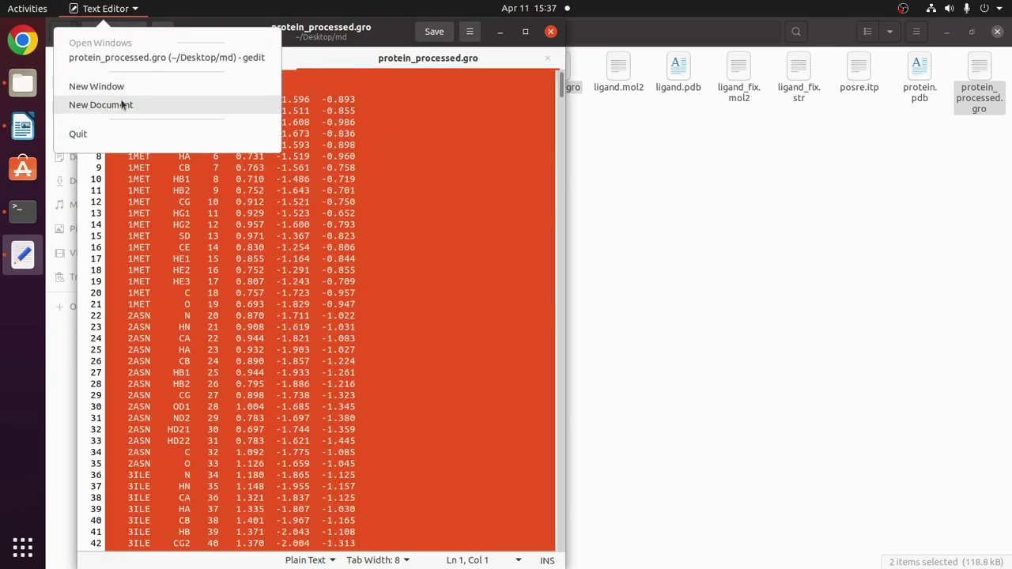
{"action": "left_click", "coordinate": [152, 106]}
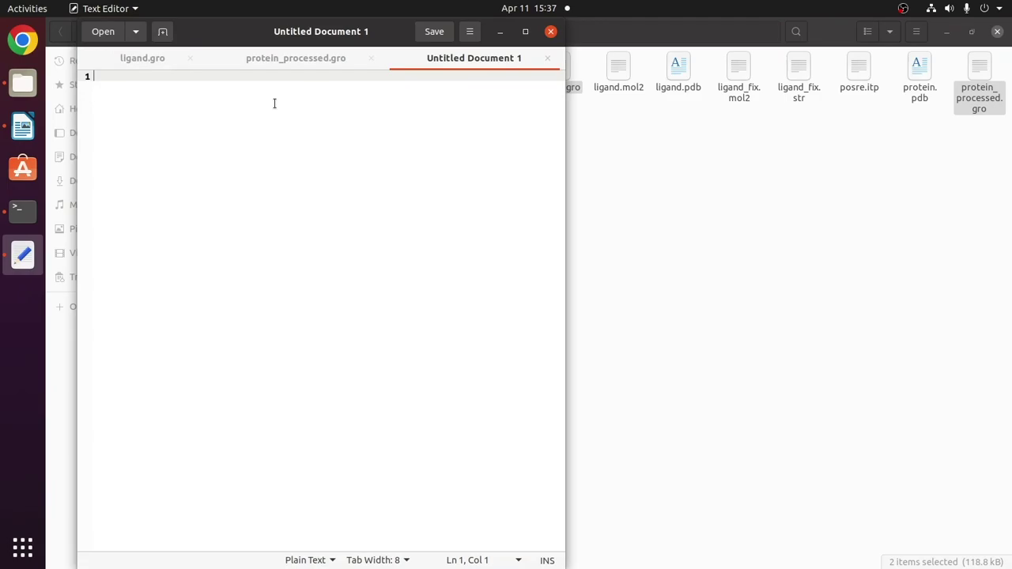
{"action": "key", "text": "ctrl+v"}
{"action": "scroll", "coordinate": [393, 388], "scroll_direction": "down", "scroll_amount": 5}
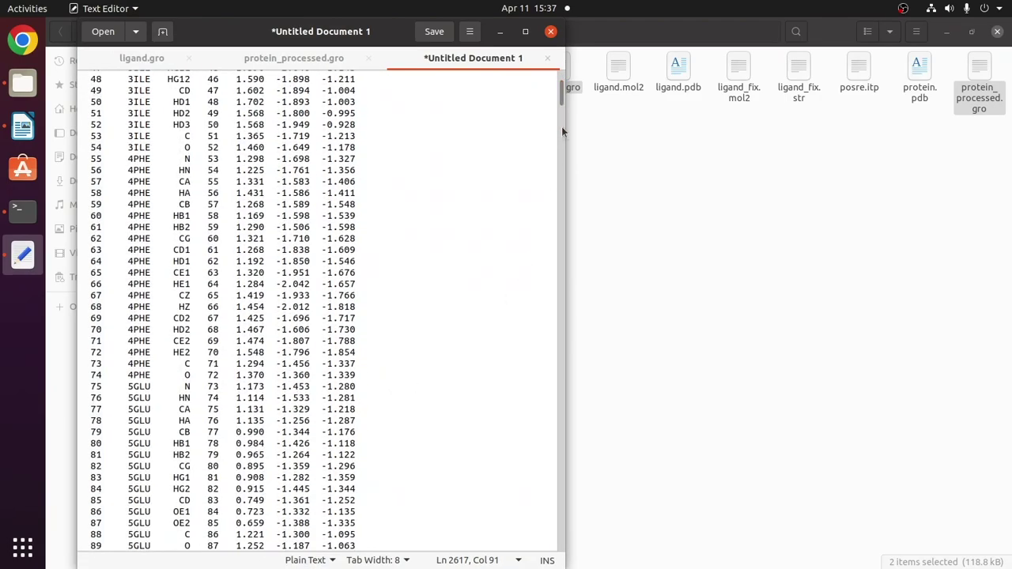
{"action": "scroll", "coordinate": [320, 193], "scroll_direction": "up", "scroll_amount": 10}
- Check the pasted atom count of 2614 and the file end, then bring up ligand.gro
{"action": "left_click", "coordinate": [119, 87]}
{"action": "left_click", "coordinate": [123, 87]}
{"action": "left_click", "coordinate": [223, 89]}
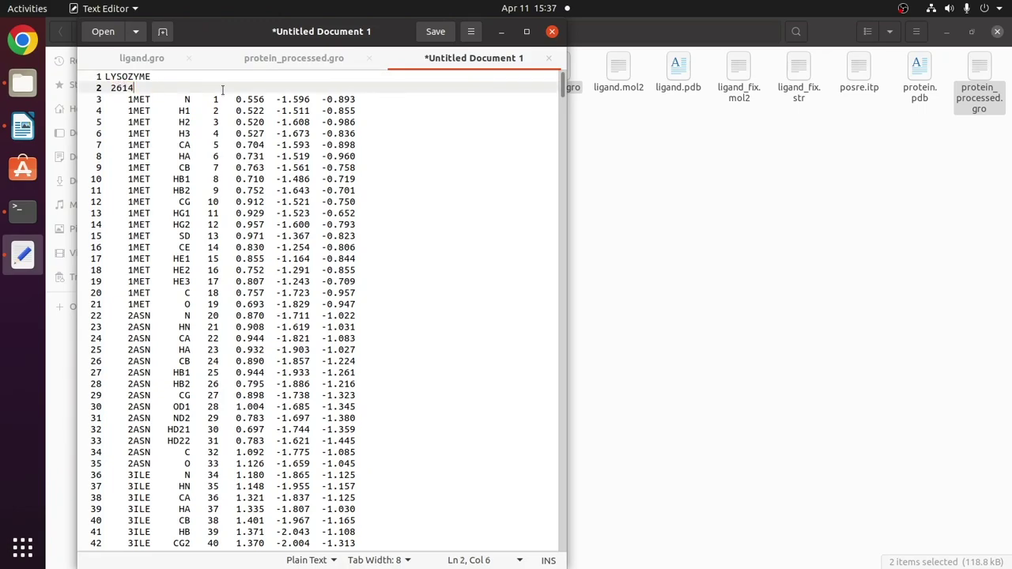
{"action": "scroll", "coordinate": [560, 87], "scroll_direction": "down", "scroll_amount": 5}
{"action": "left_click_drag", "start_coordinate": [443, 306], "coordinate": [371, 318]}
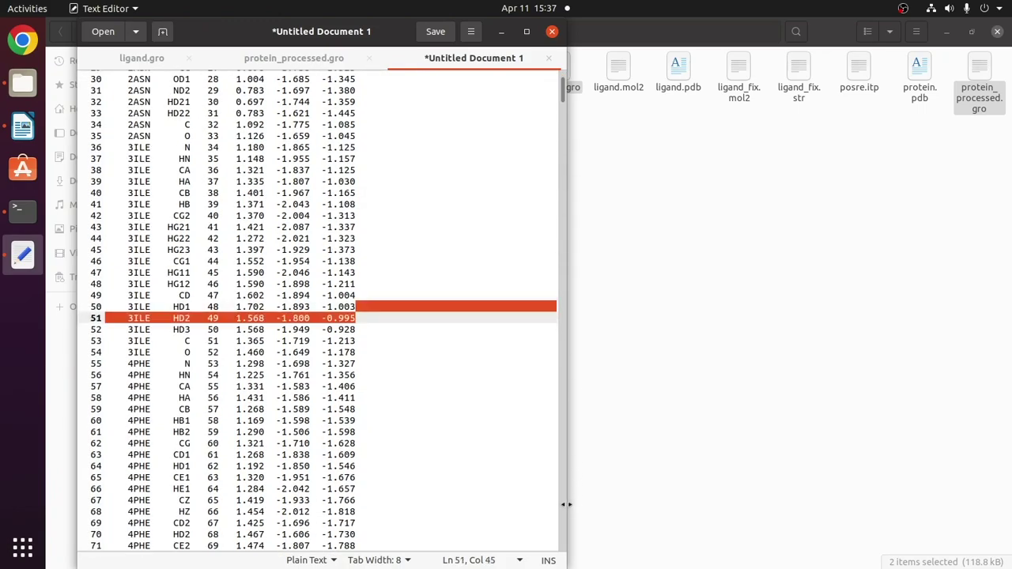
{"action": "left_click", "coordinate": [565, 543]}
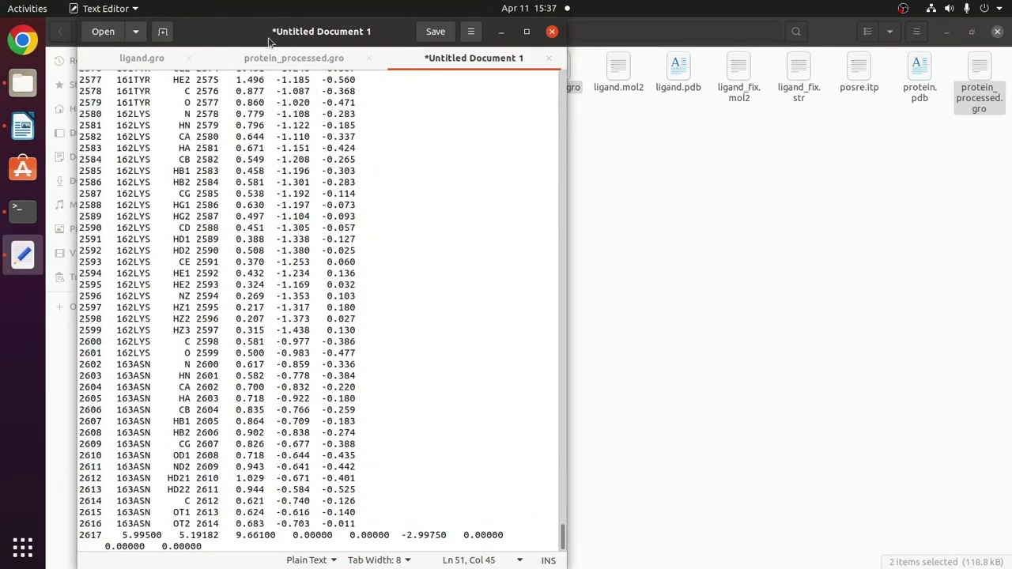
{"action": "left_click", "coordinate": [143, 59]}
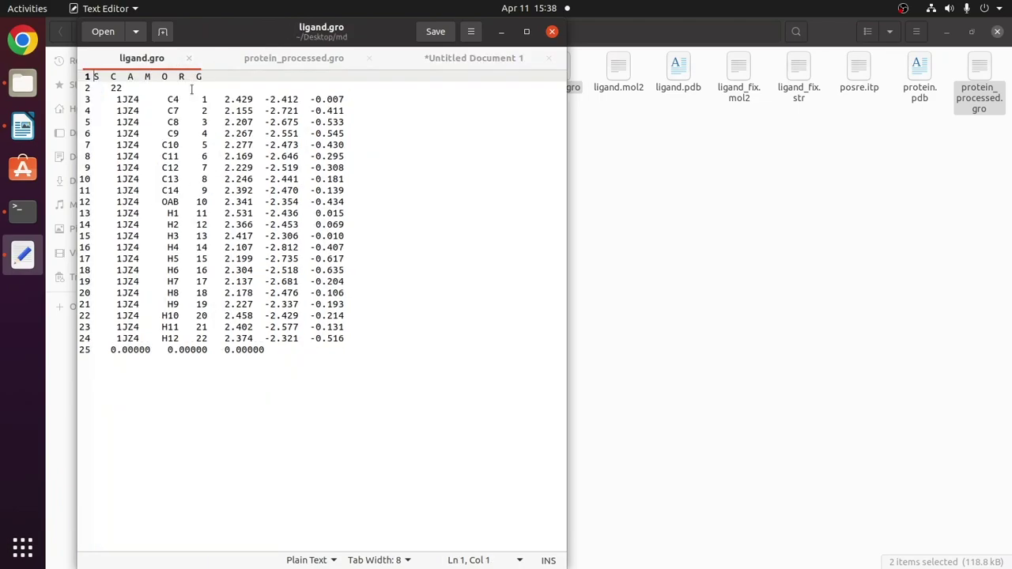
- Copy the ligand atom lines 3–24 from ligand.gro, excluding the box line
{"action": "left_click", "coordinate": [118, 95]}
{"action": "key", "text": "shift+Down"}
{"action": "key", "text": "shift+Down"}
{"action": "key", "text": "shift+Down"}
{"action": "key", "text": "shift+Down"}
{"action": "key", "text": "shift+Down"}
{"action": "key", "text": "shift+Down"}
{"action": "key", "text": "shift+Down"}
{"action": "key", "text": "shift+Down"}
{"action": "key", "text": "shift+Down"}
{"action": "key", "text": "shift+Down"}
{"action": "key", "text": "shift+Down"}
{"action": "key", "text": "shift+Down"}
{"action": "key", "text": "shift+Down"}
{"action": "key", "text": "shift+Down"}
{"action": "key", "text": "shift+Down"}
{"action": "key", "text": "shift+Down"}
{"action": "key", "text": "shift+Down"}
{"action": "key", "text": "shift+Down"}
{"action": "key", "text": "shift+Down"}
{"action": "key", "text": "shift+Down"}
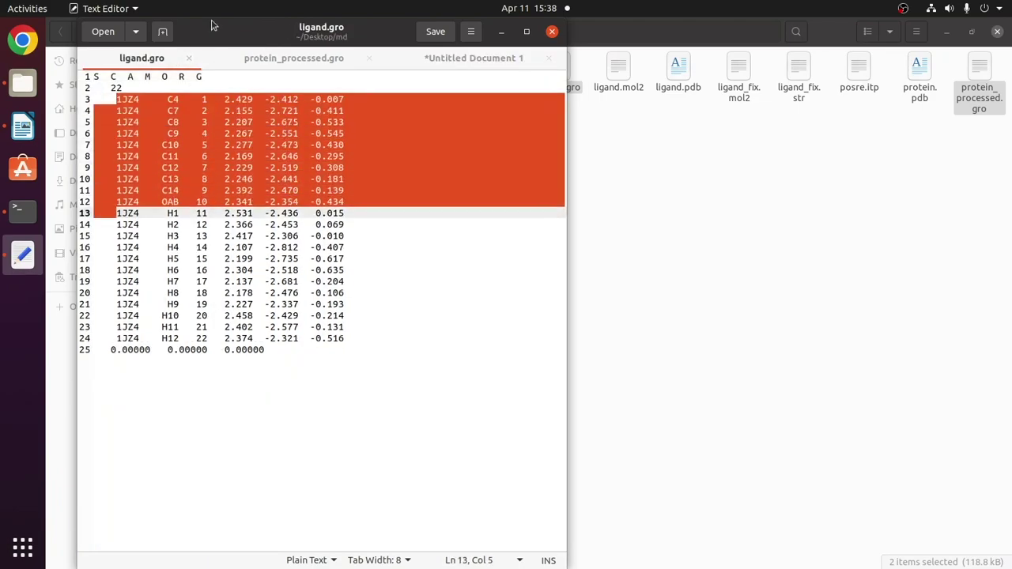
{"action": "key", "text": "shift+Left"}
{"action": "key", "text": "shift+Left"}
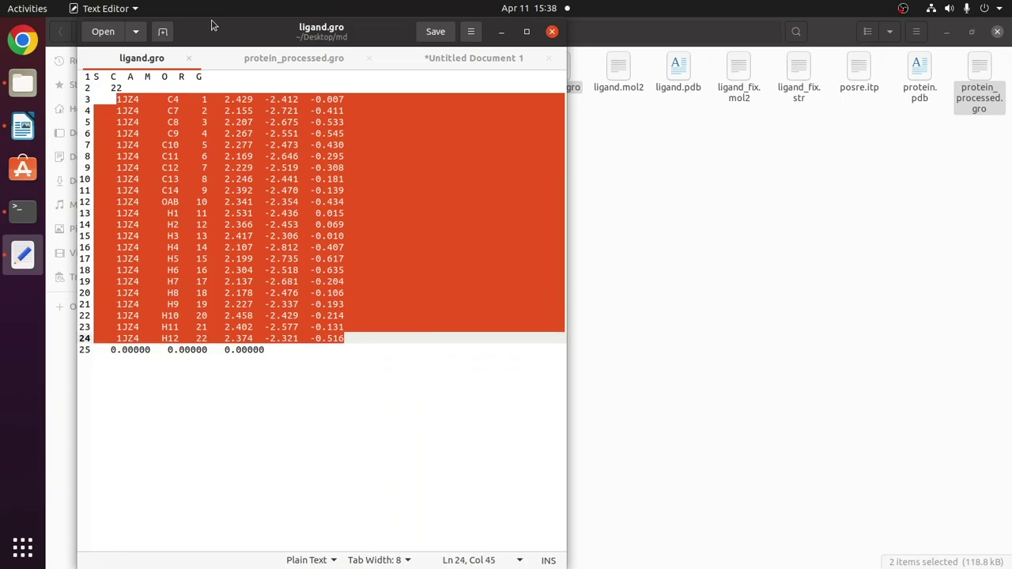
{"action": "right_click", "coordinate": [272, 161]}
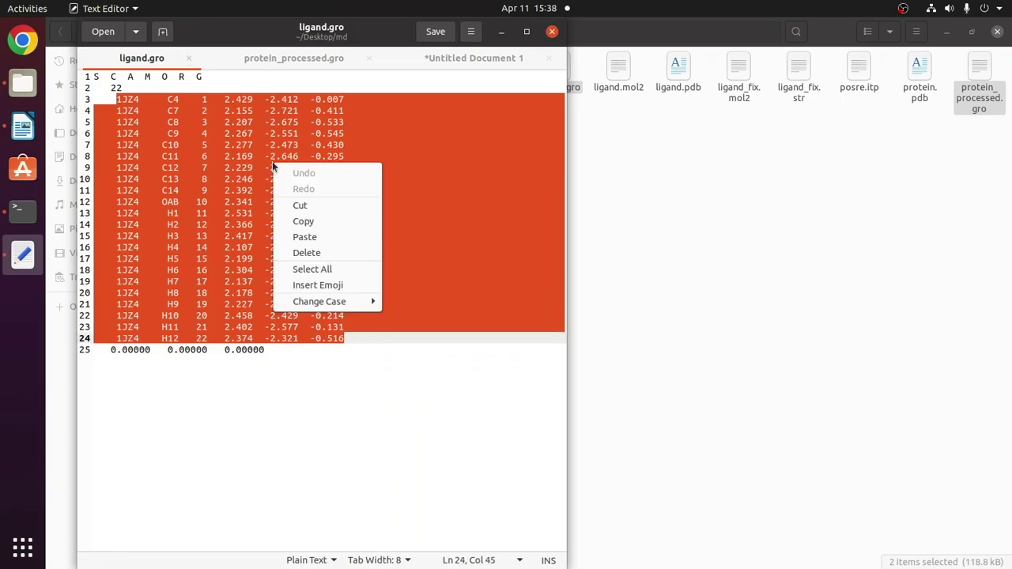
{"action": "left_click", "coordinate": [314, 220]}
- Paste the 22 ligand atom lines on a new line before the untitled document's box line
{"action": "left_click", "coordinate": [460, 66]}
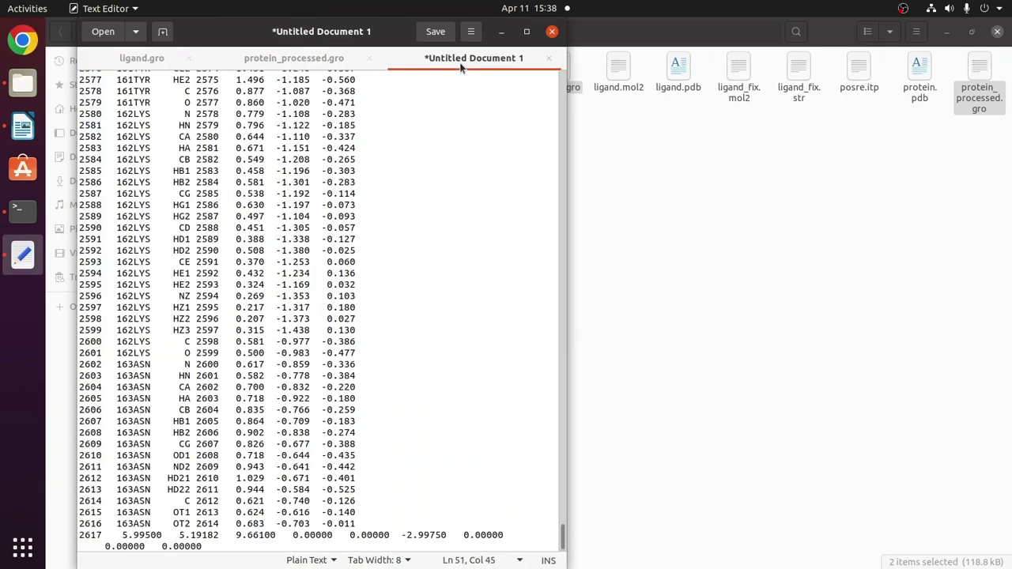
{"action": "left_click", "coordinate": [376, 524]}
{"action": "key", "text": "Return"}
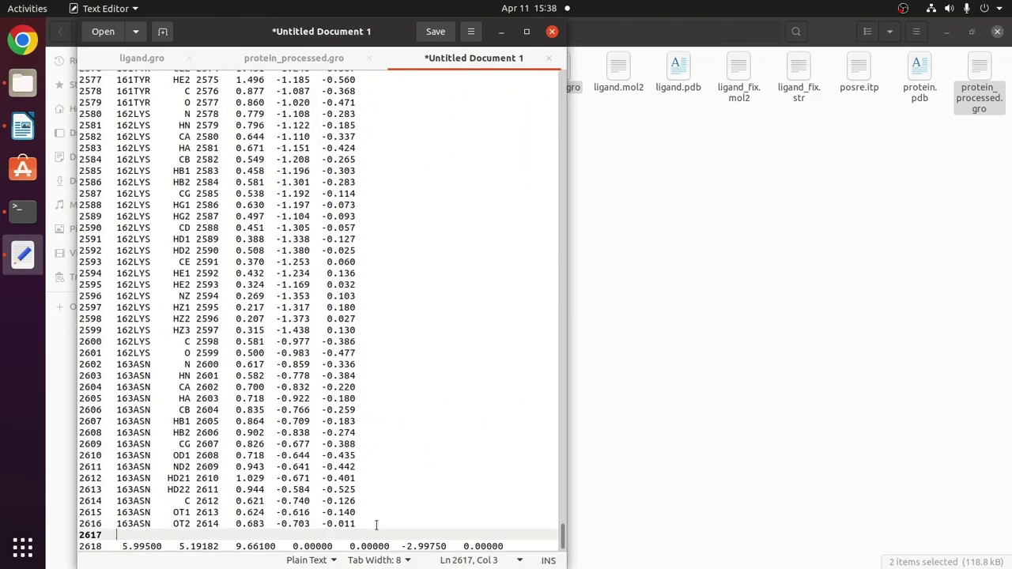
{"action": "scroll", "coordinate": [372, 522], "scroll_direction": "down", "scroll_amount": 1}
{"action": "right_click", "coordinate": [140, 374]}
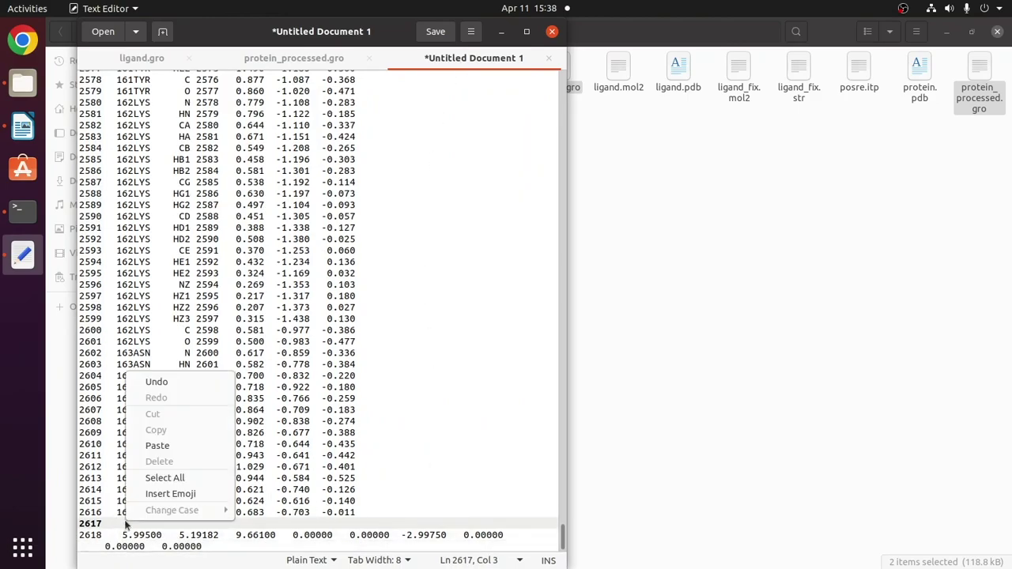
{"action": "left_click", "coordinate": [166, 446]}
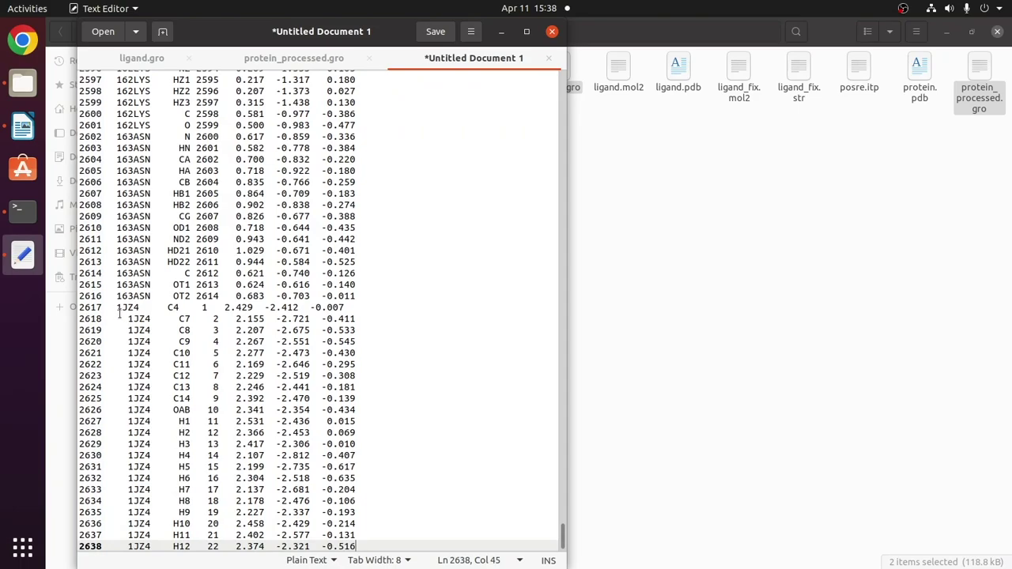
- Check the pasted ligand lines and update the line 2 atom count to 2636
{"action": "left_click", "coordinate": [119, 316]}
{"action": "key", "text": "Up"}
{"action": "scroll", "coordinate": [120, 308], "scroll_direction": "down", "scroll_amount": 1}
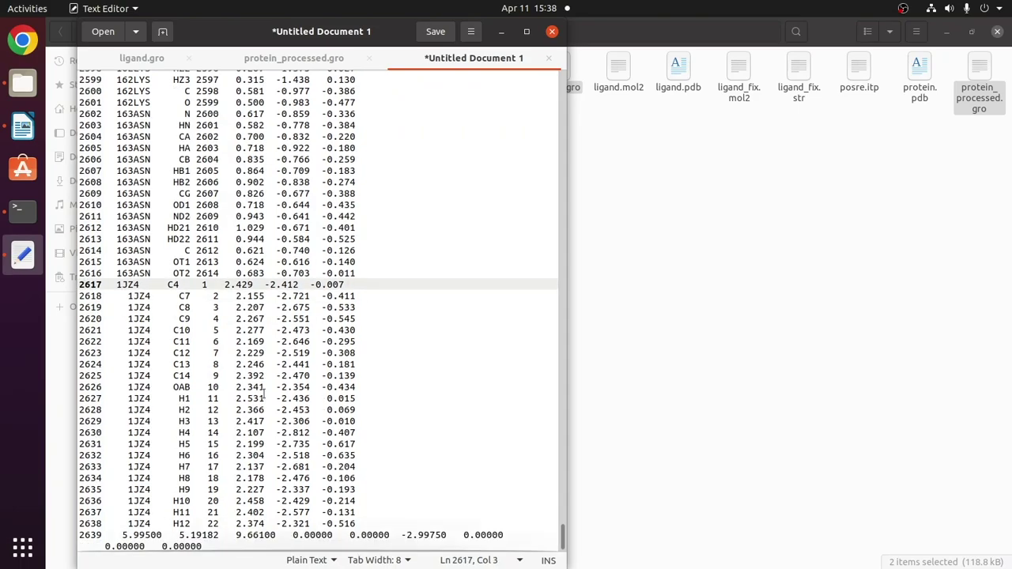
{"action": "left_click", "coordinate": [356, 523]}
{"action": "left_click", "coordinate": [563, 80]}
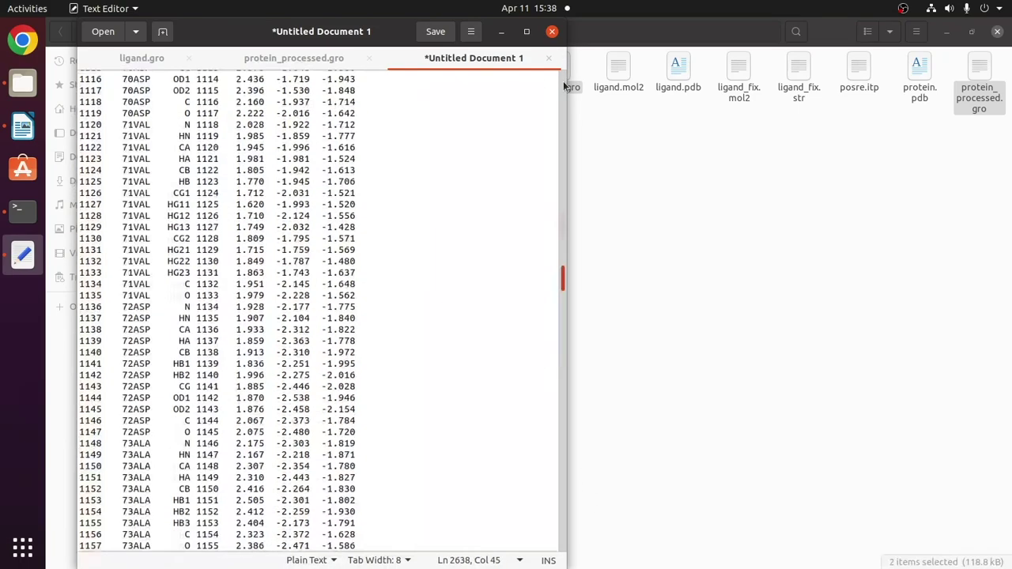
{"action": "left_click", "coordinate": [149, 89]}
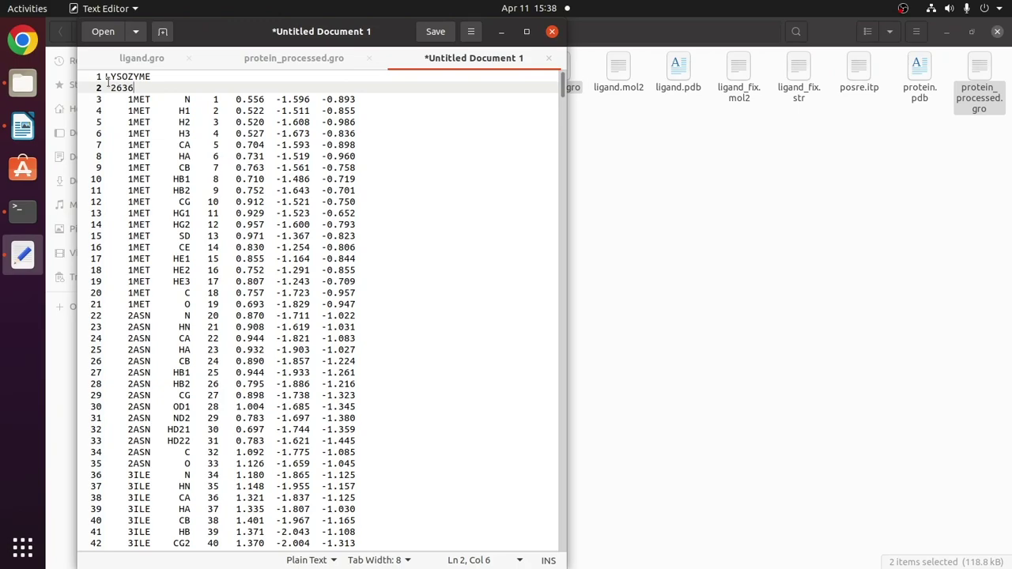
- Save the merged document as complex.gro in Desktop > md, then close Text Editor
{"action": "left_click", "coordinate": [435, 33]}
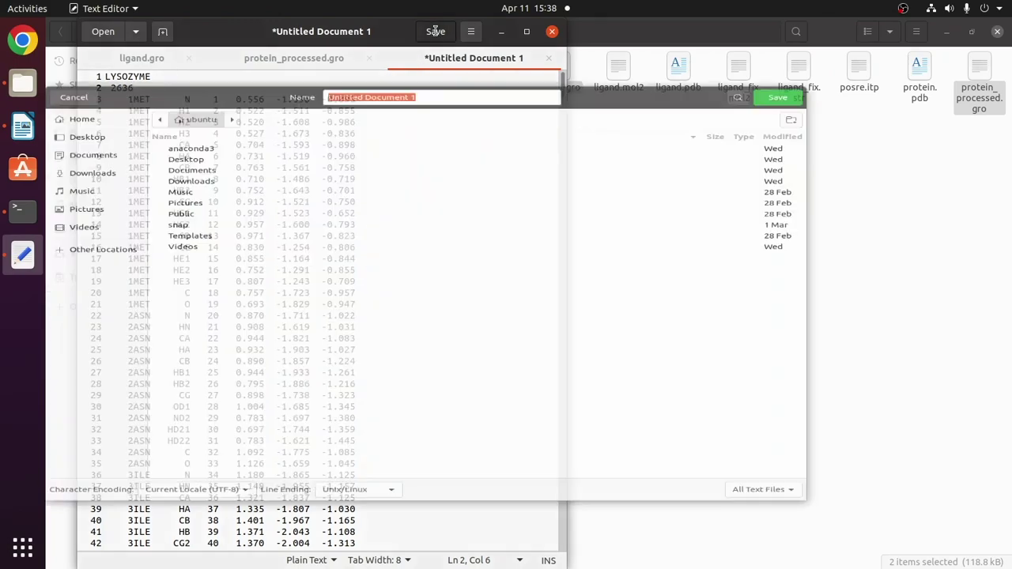
{"action": "left_click", "coordinate": [200, 115]}
{"action": "double_click", "coordinate": [200, 115]}
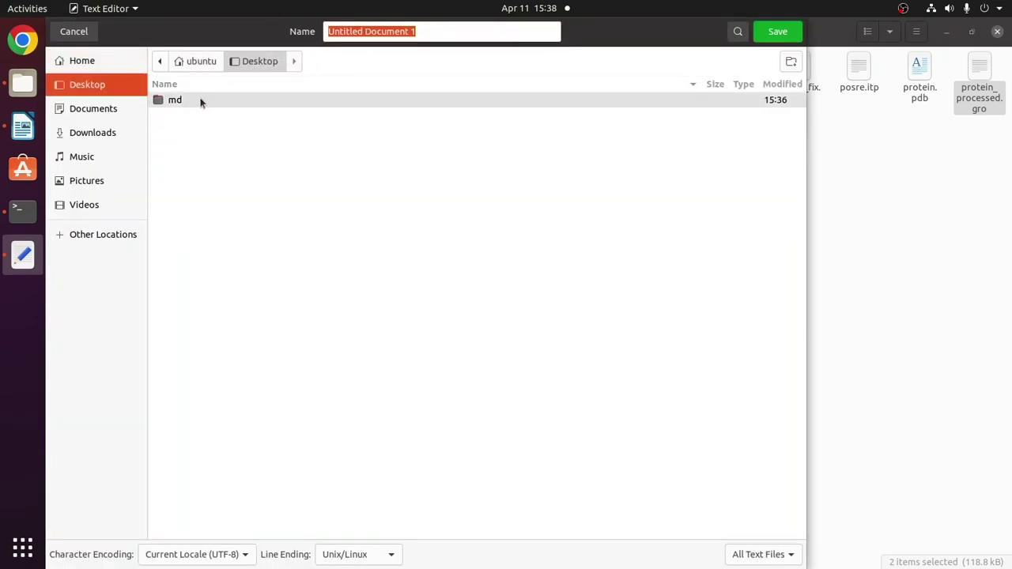
{"action": "double_click", "coordinate": [201, 100]}
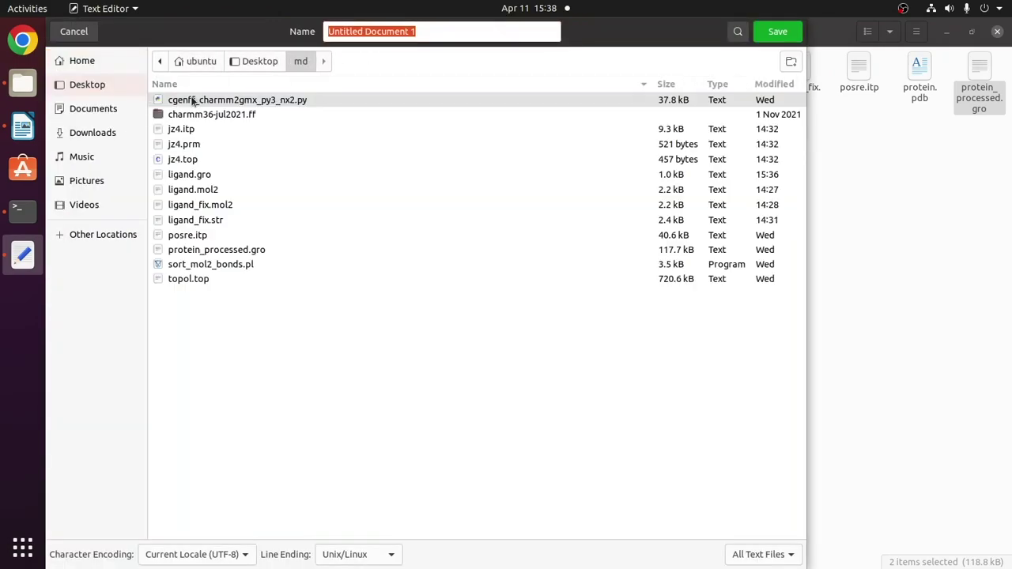
{"action": "left_click", "coordinate": [439, 34]}
{"action": "key", "text": "ctrl+a"}
{"action": "type", "text": "com"}
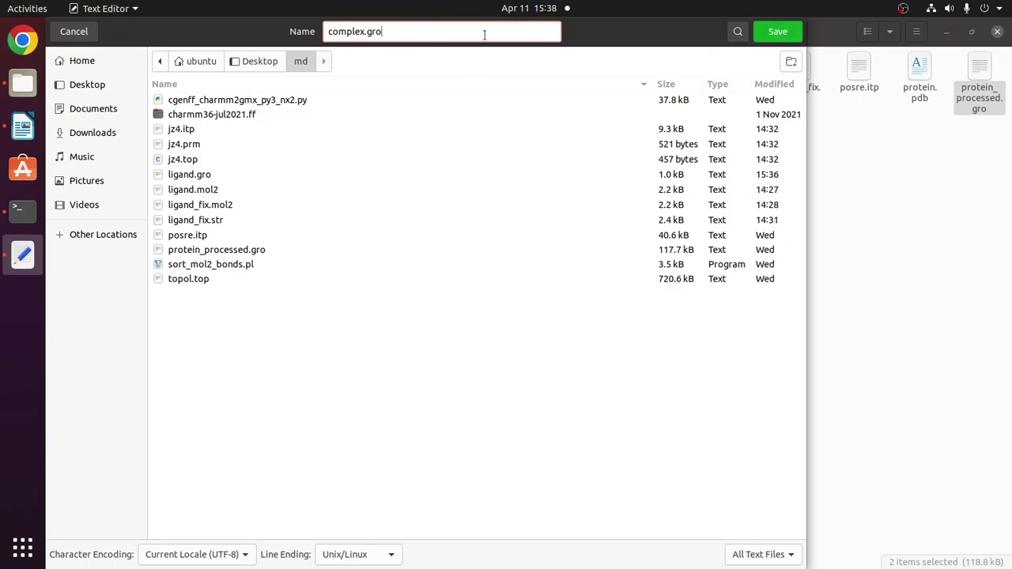
{"action": "key", "text": "shift+Left"}
{"action": "key", "text": "shift+Left"}
{"action": "key", "text": "shift+Left"}
{"action": "key", "text": "shift+Left"}
{"action": "key", "text": "Home"}
{"action": "key", "text": "ctrl+shift+Right"}
{"action": "left_click", "coordinate": [782, 32]}
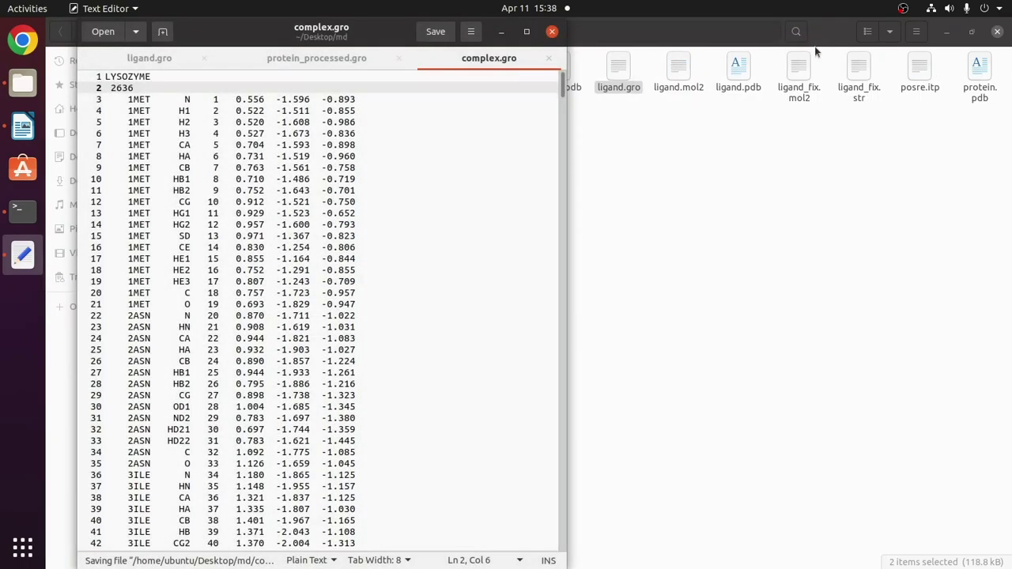
{"action": "left_click", "coordinate": [552, 32]}
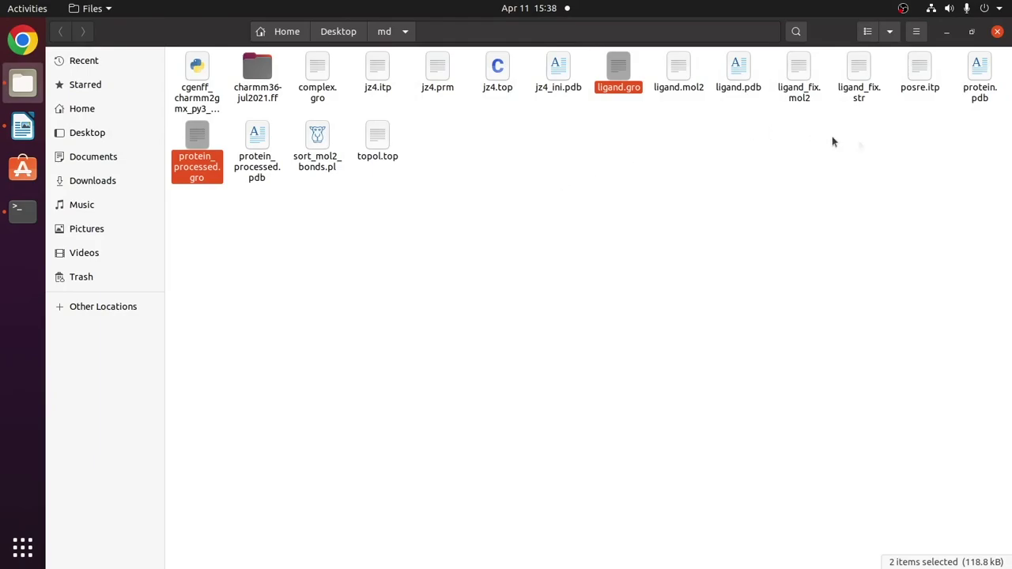
- Open complex.gro with PyMOL Molecular Graphics System via Open With Other Application
{"action": "left_click", "coordinate": [332, 83]}
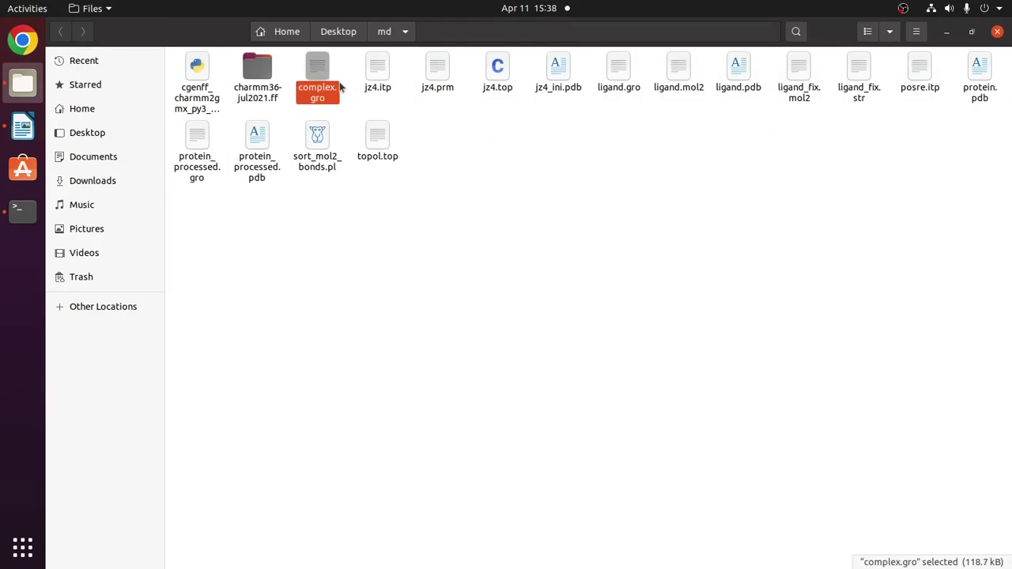
{"action": "right_click", "coordinate": [319, 78]}
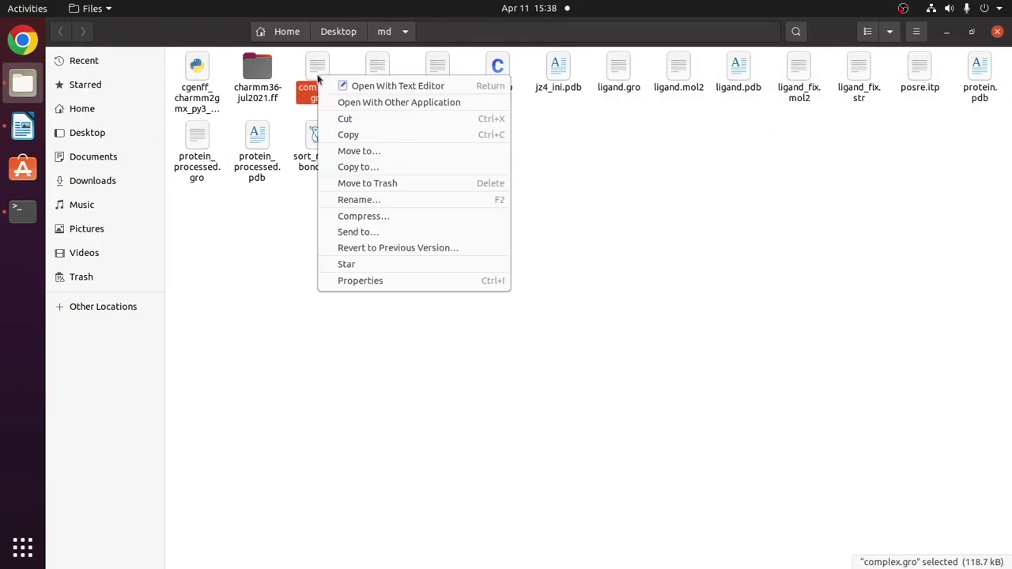
{"action": "left_click", "coordinate": [353, 103]}
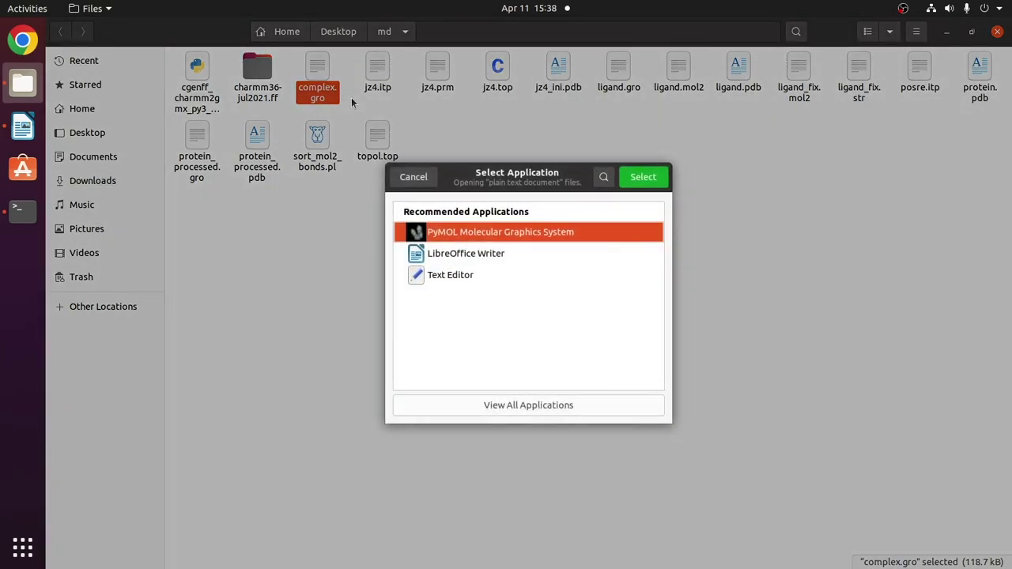
{"action": "left_click", "coordinate": [642, 177]}
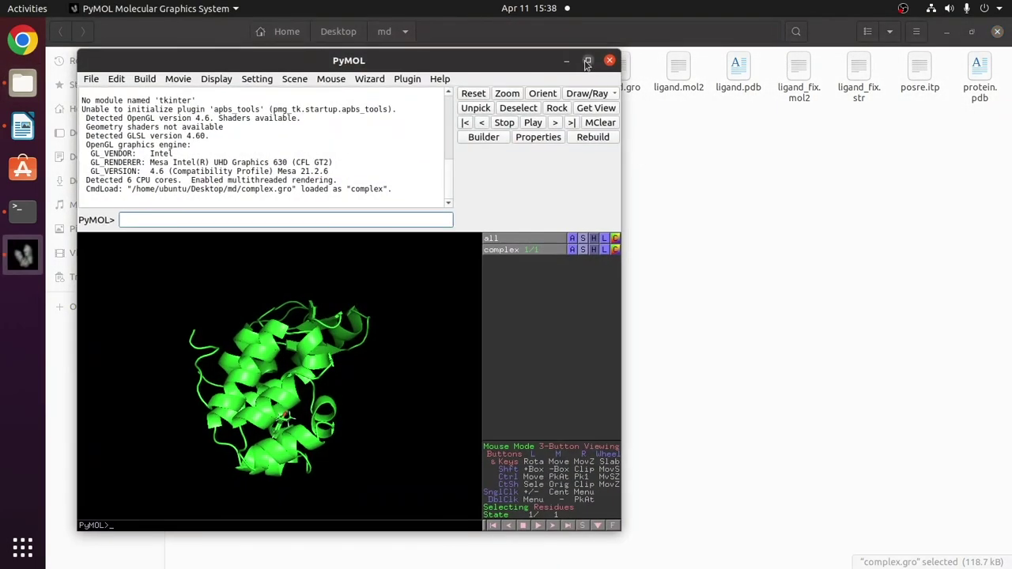
- Maximize PyMOL and untick Display > External GUI > Visible
{"action": "left_click", "coordinate": [588, 61]}
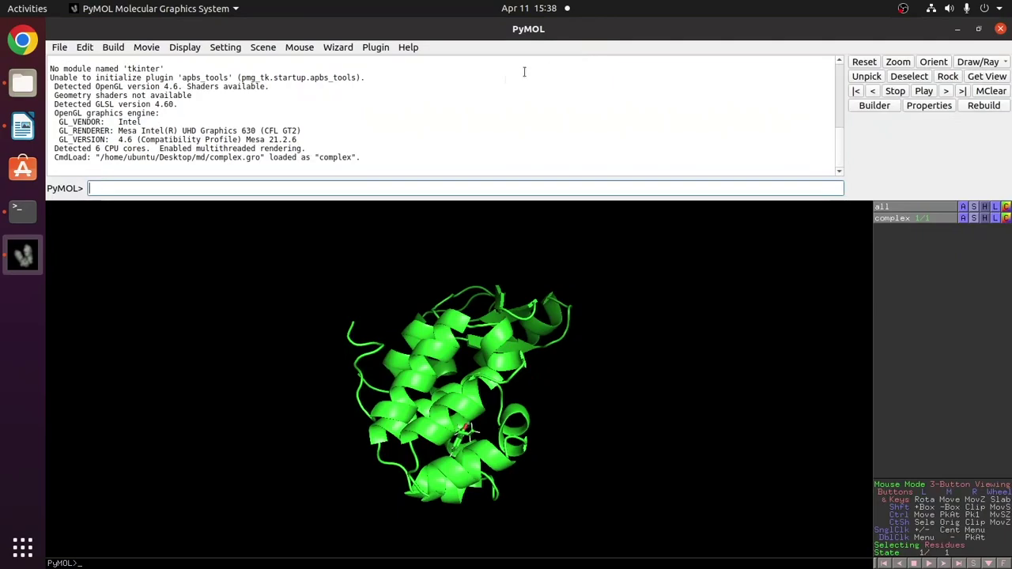
{"action": "left_click", "coordinate": [113, 48]}
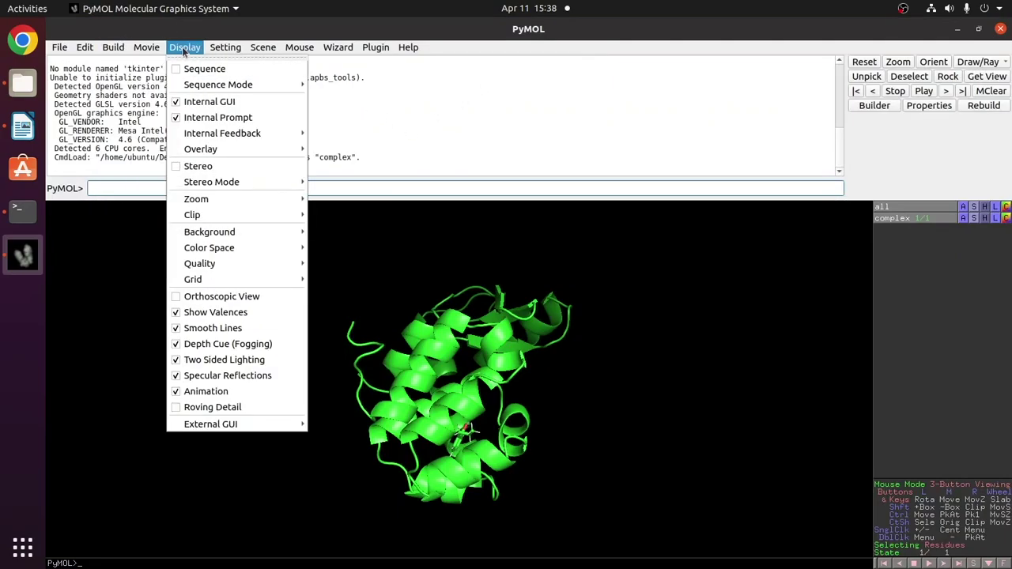
{"action": "mouse_move", "coordinate": [257, 427]}
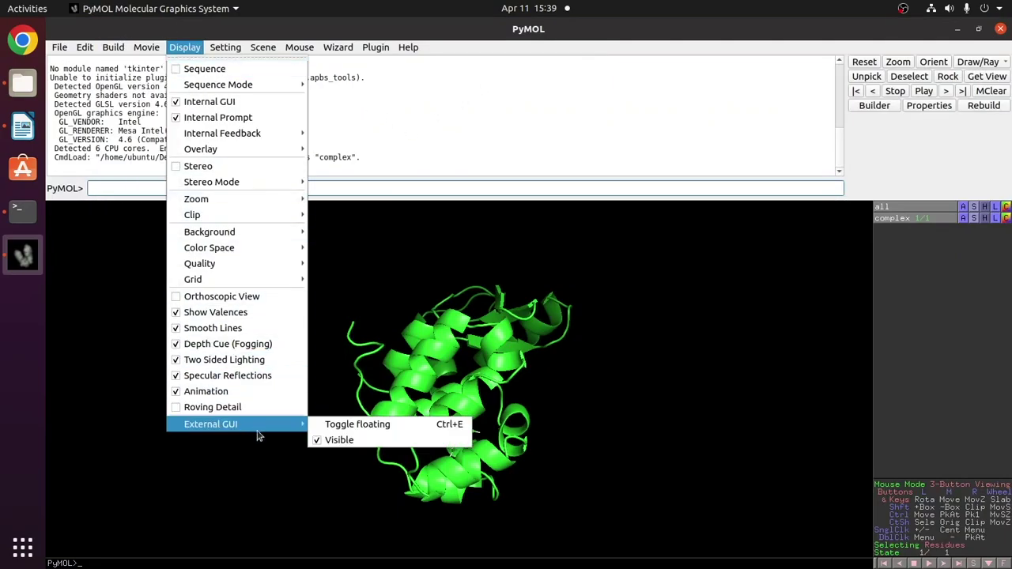
{"action": "left_click", "coordinate": [327, 442]}
- Rotate and zoom into the protein core, select the JZ4 ligand inside it, then close PyMOL
{"action": "left_click_drag", "start_coordinate": [600, 307], "coordinate": [480, 239]}
{"action": "right_click_drag", "start_coordinate": [637, 218], "coordinate": [650, 315]}
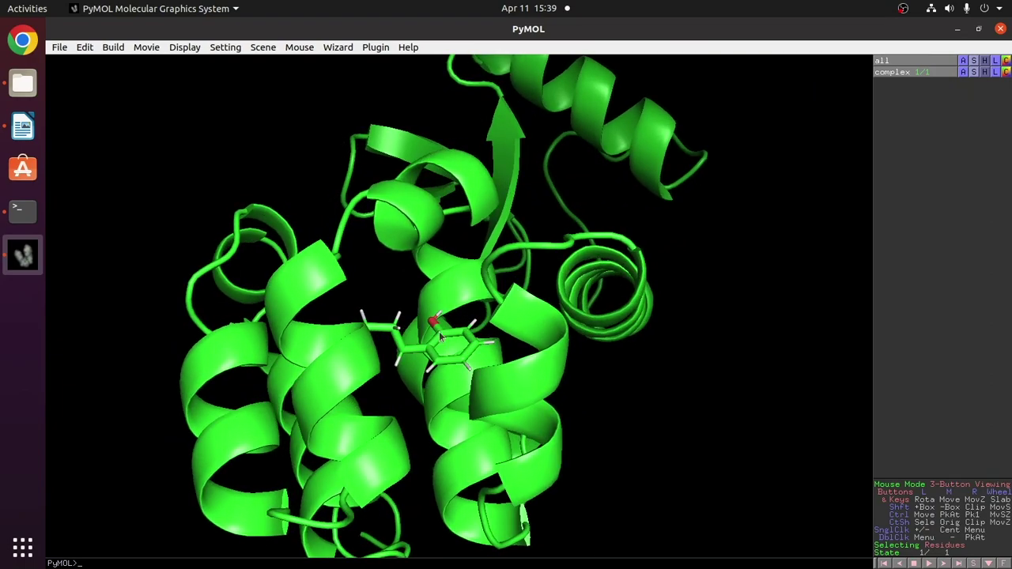
{"action": "left_click", "coordinate": [399, 328]}
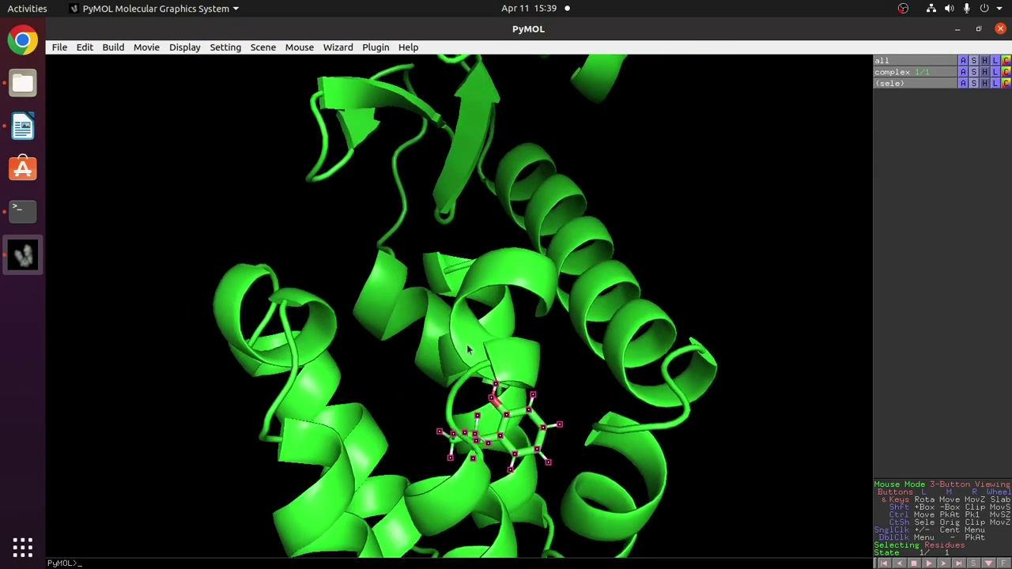
{"action": "left_click", "coordinate": [735, 278]}
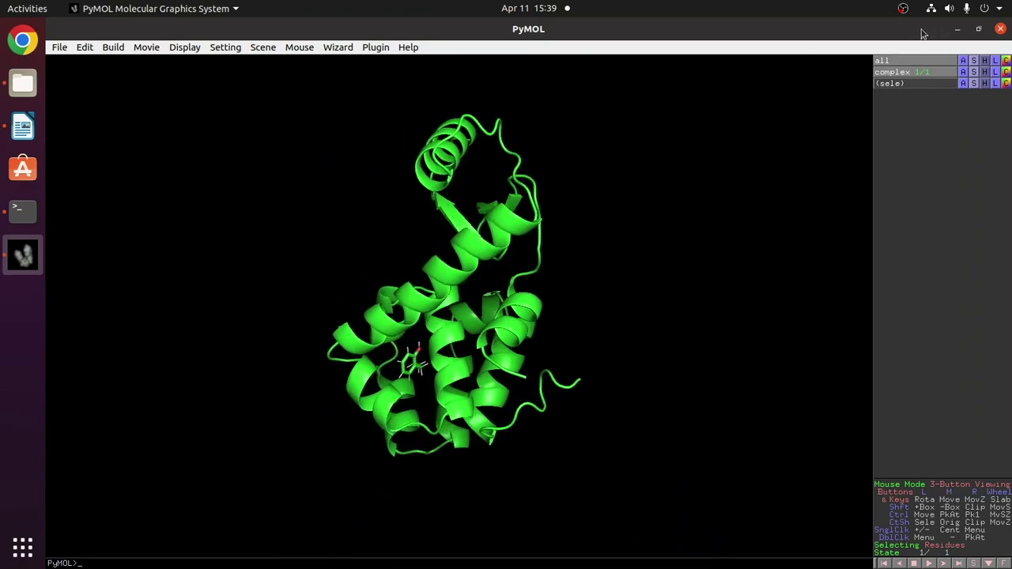
{"action": "left_click", "coordinate": [1000, 29]}
- Open topol.top from the md folder in a maximized Text Editor
{"action": "left_click", "coordinate": [542, 244]}
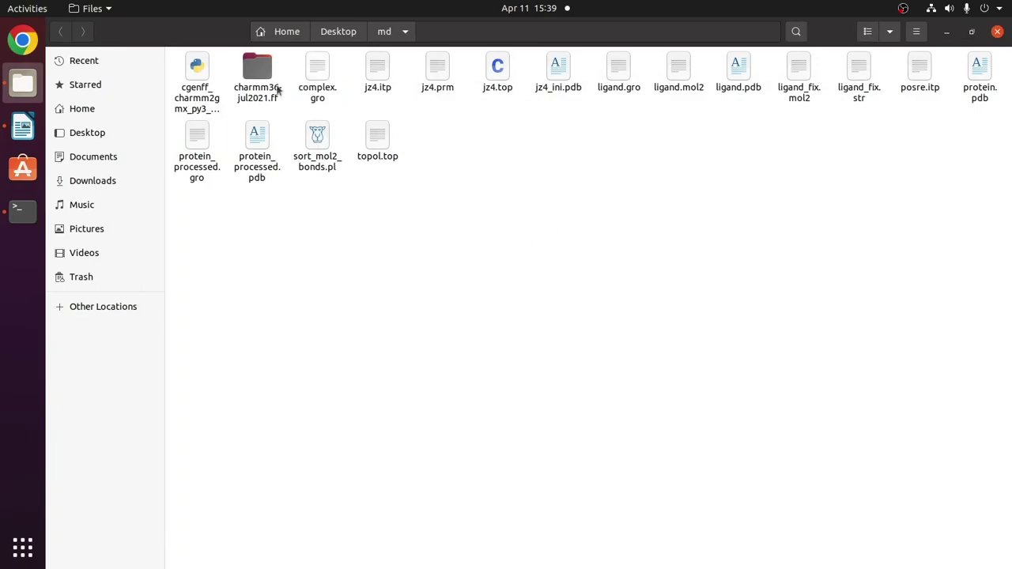
{"action": "left_click", "coordinate": [370, 70]}
{"action": "left_click", "coordinate": [317, 89]}
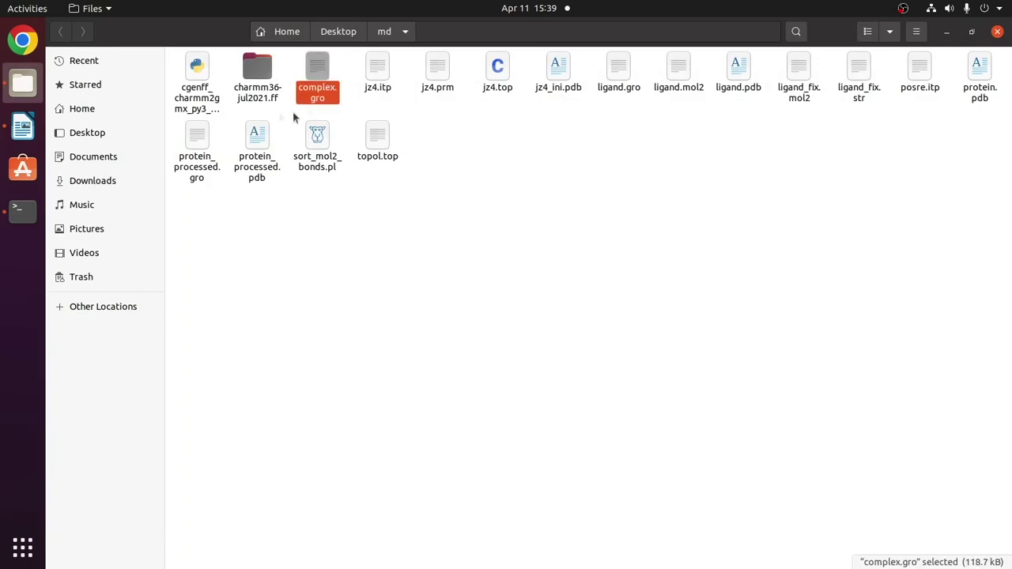
{"action": "left_click", "coordinate": [400, 163]}
{"action": "left_click", "coordinate": [376, 142]}
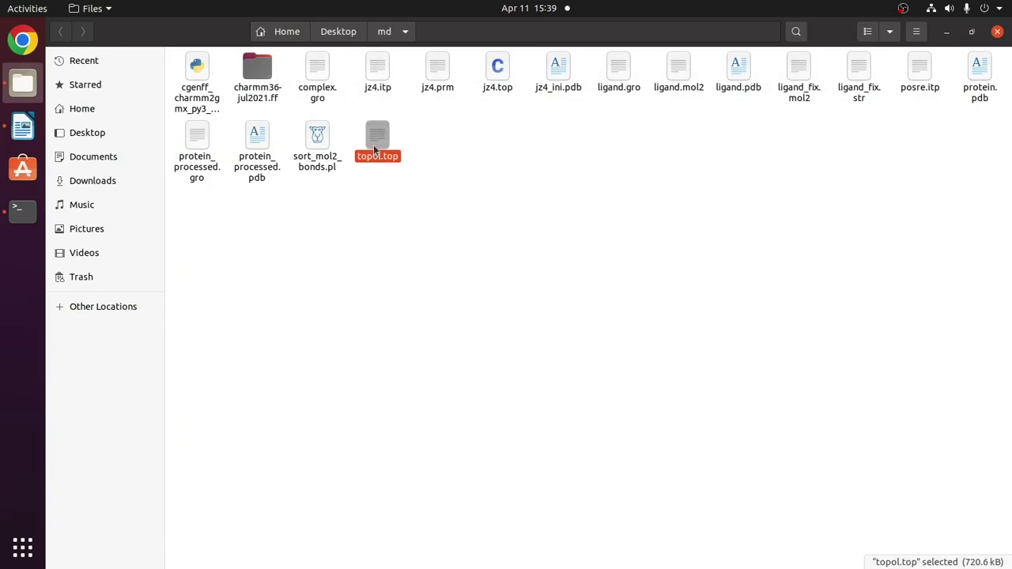
{"action": "double_click", "coordinate": [373, 145]}
{"action": "left_click", "coordinate": [527, 33]}
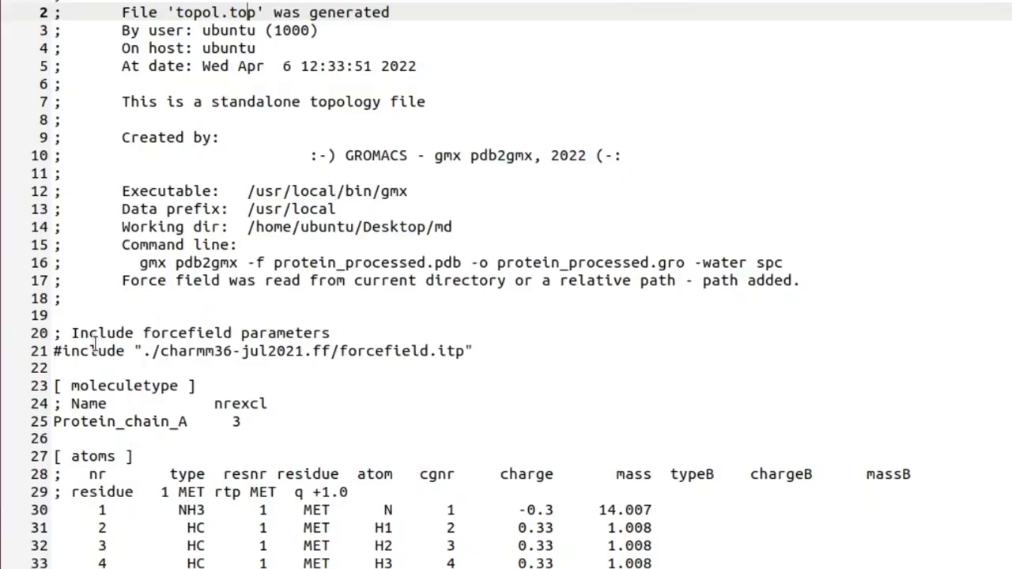
- Paste '; Include ligand parameters' and #include "jz4.prm" below the forcefield include
{"action": "left_click_drag", "start_coordinate": [71, 332], "coordinate": [473, 365]}
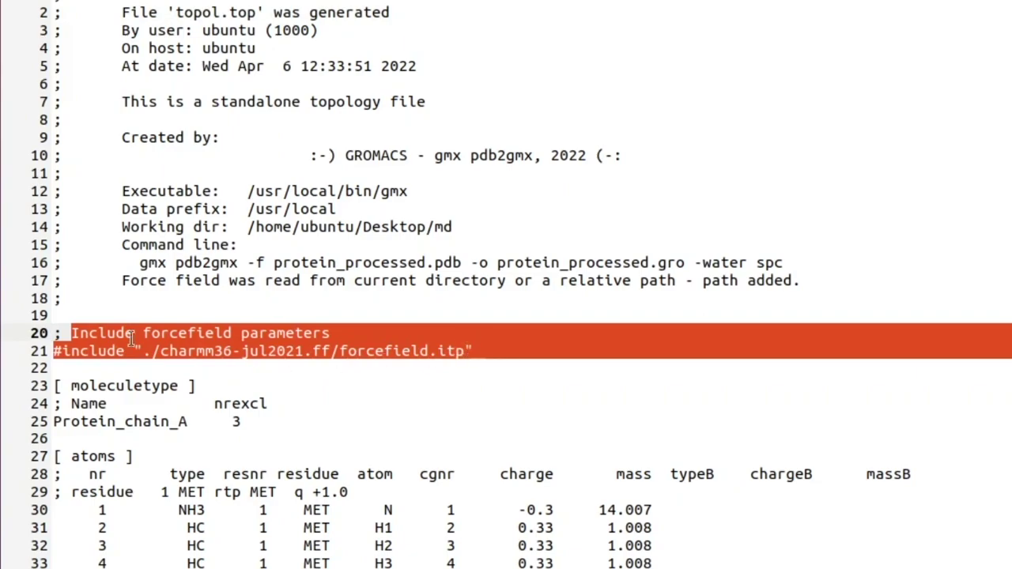
{"action": "left_click", "coordinate": [507, 356]}
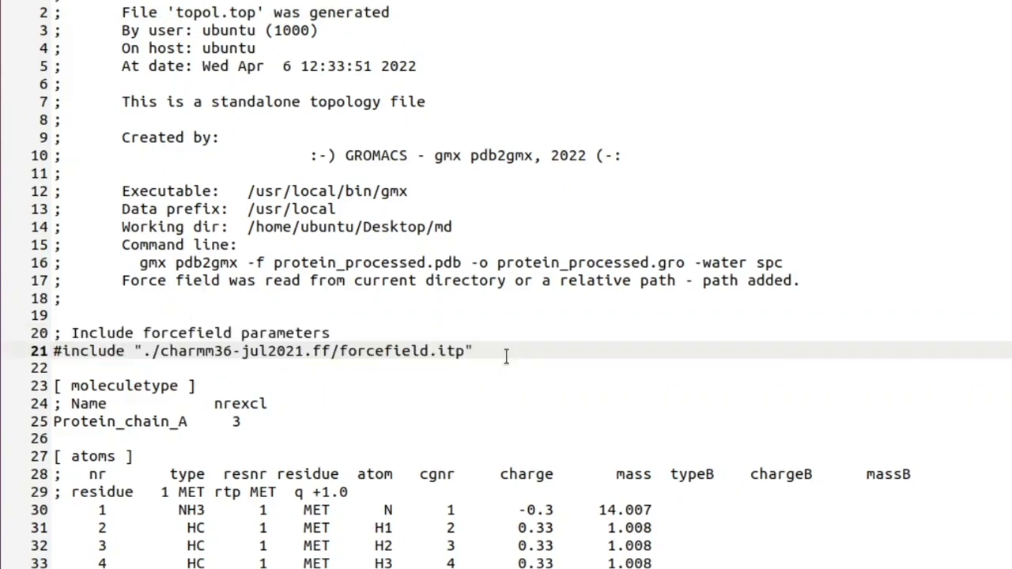
{"action": "key", "text": "Return"}
{"action": "key", "text": "Return"}
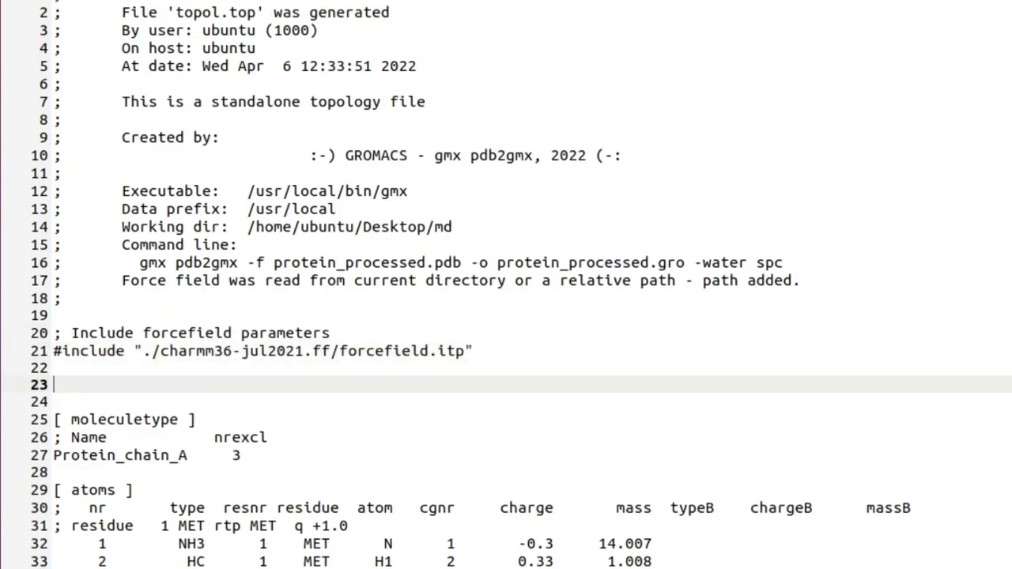
{"action": "type", "text": "; Include ligand parameters #include \"jz4.prm\""}
{"action": "left_click_drag", "start_coordinate": [61, 404], "coordinate": [212, 403]}
{"action": "left_click_drag", "start_coordinate": [63, 386], "coordinate": [224, 401]}
{"action": "left_click", "coordinate": [223, 401]}
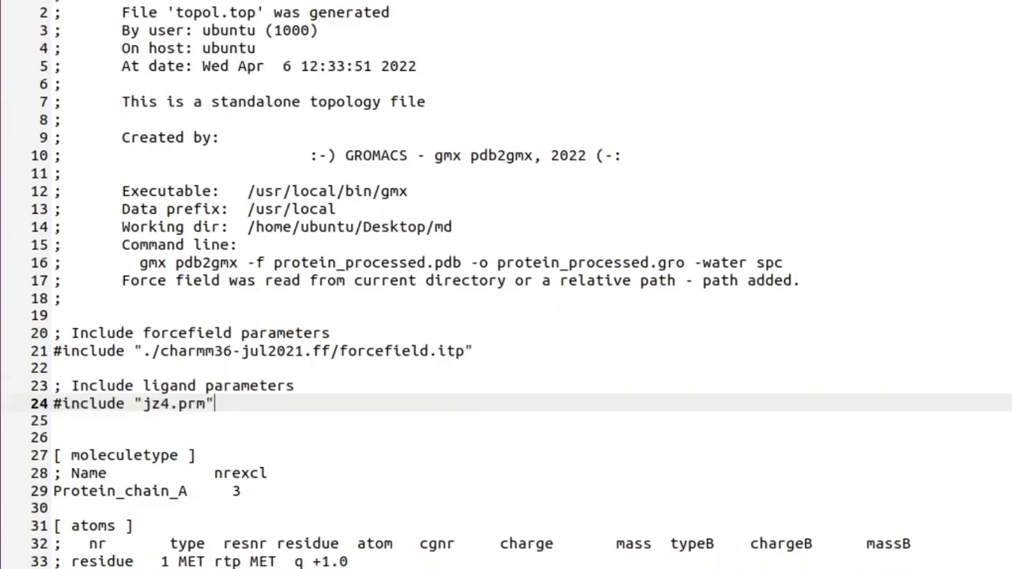
{"action": "key", "text": "ctrl+End"}
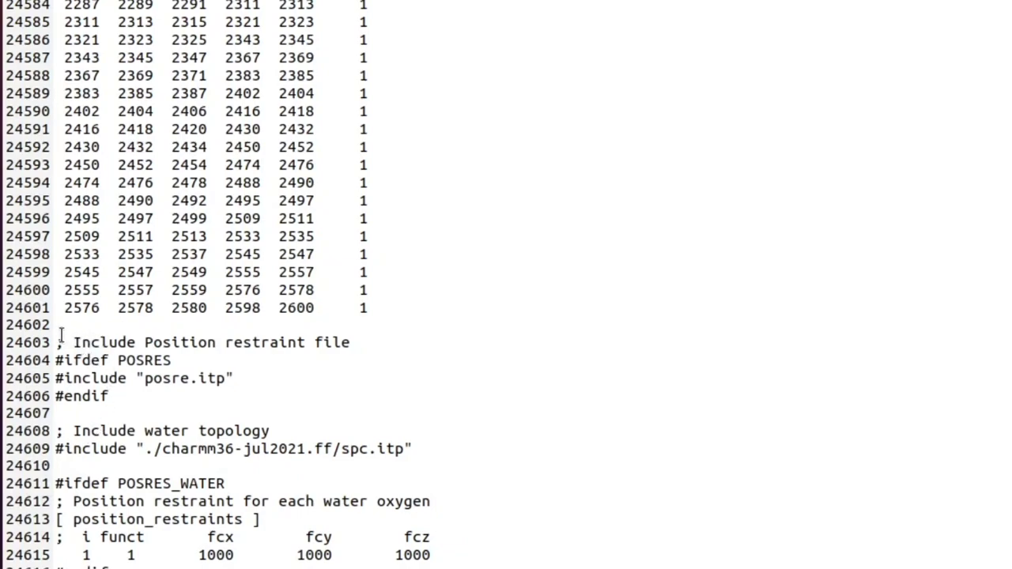
- Paste '; Include ligand topology' and #include "jz4.itp" after the POSRES #endif, before the water include
{"action": "left_click_drag", "start_coordinate": [64, 339], "coordinate": [99, 395]}
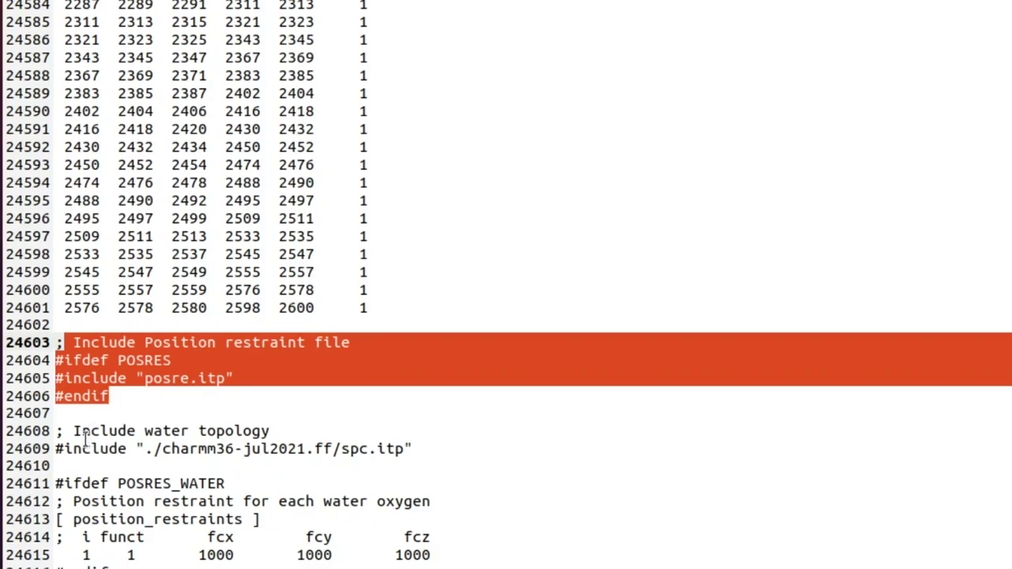
{"action": "left_click_drag", "start_coordinate": [73, 431], "coordinate": [411, 449]}
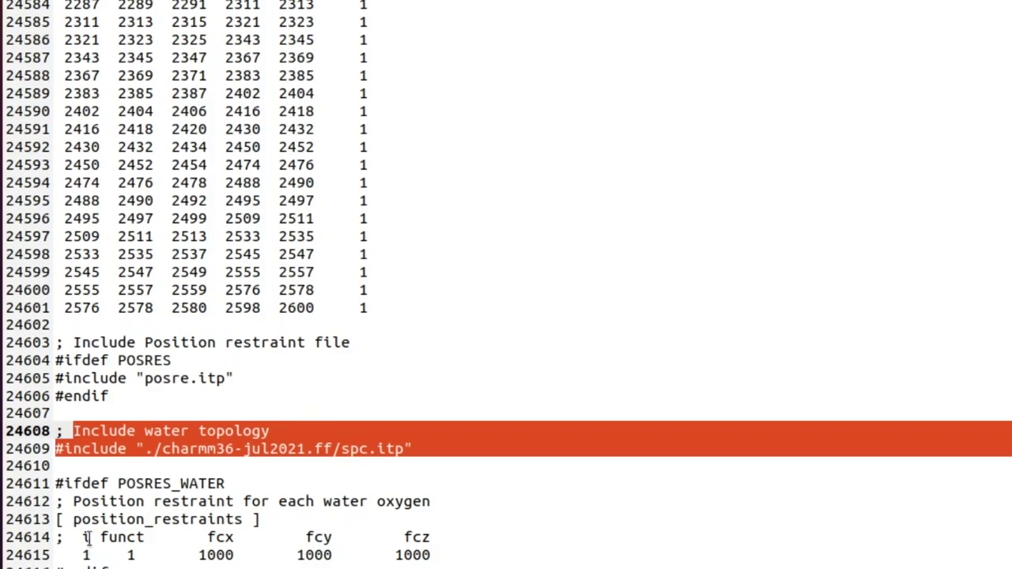
{"action": "key", "text": "Escape"}
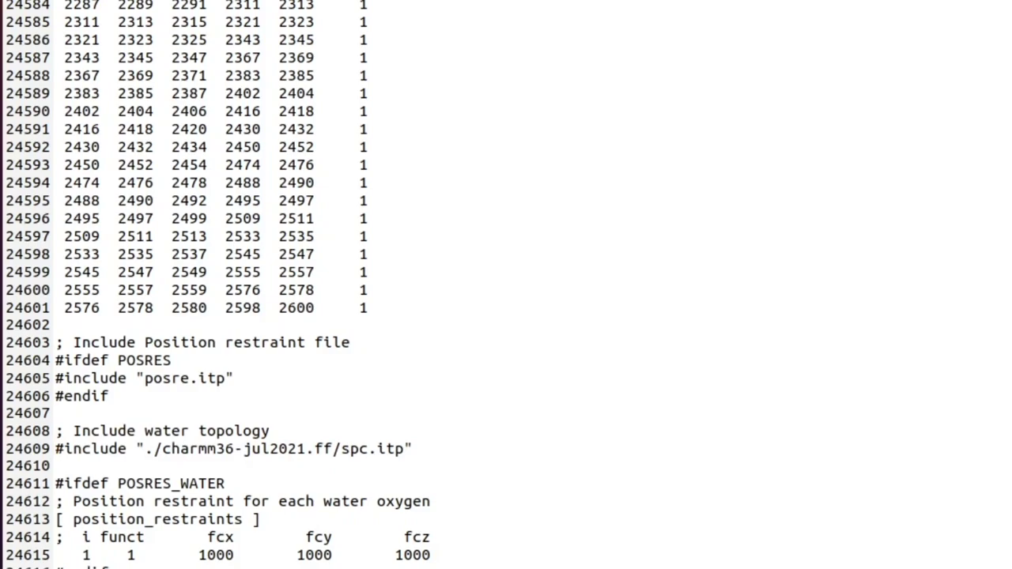
{"action": "left_click", "coordinate": [187, 404]}
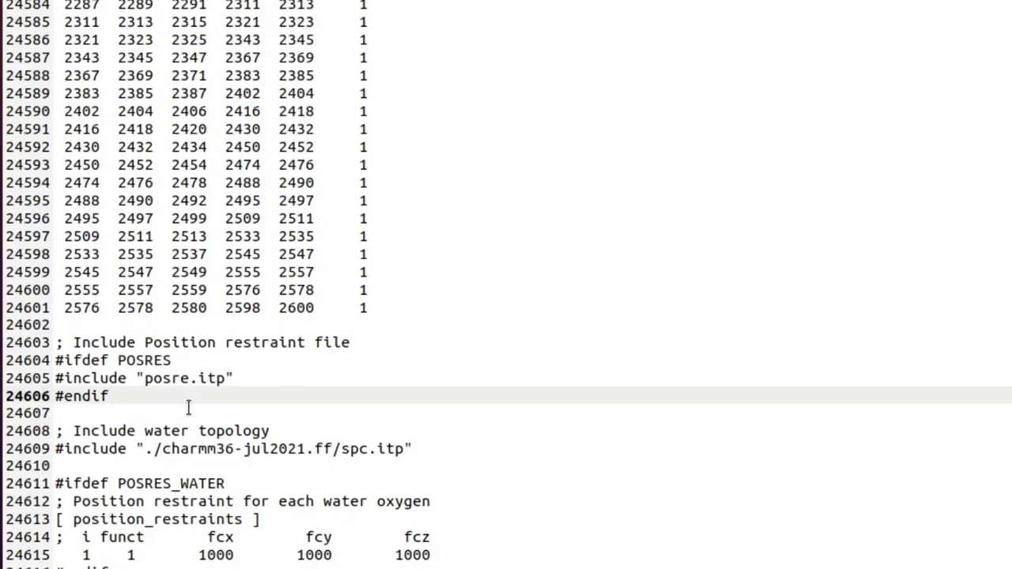
{"action": "key", "text": "Return"}
{"action": "key", "text": "Return"}
{"action": "type", "text": "; Include ligand topology #include \"jz4.itp\""}
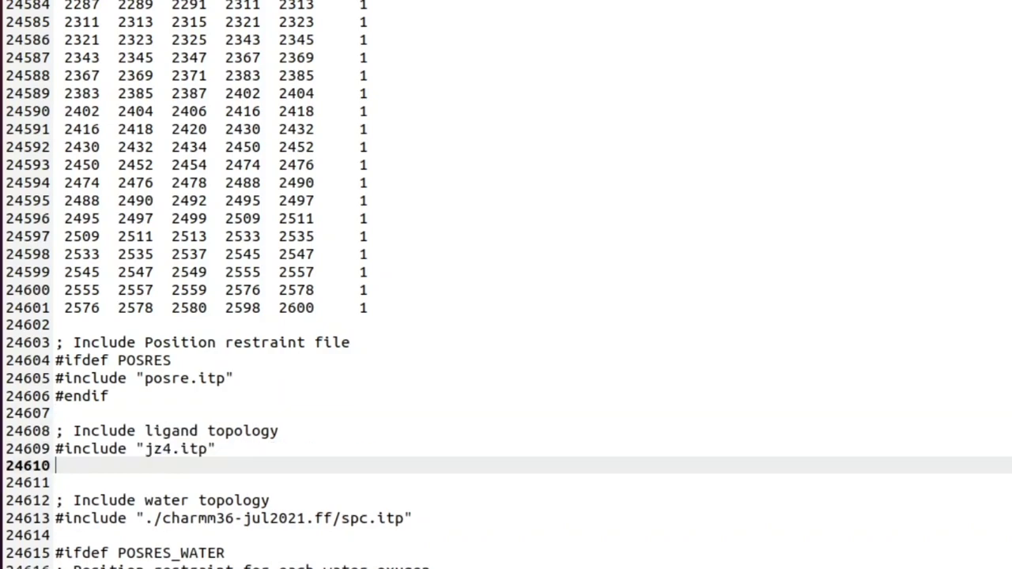
{"action": "left_click_drag", "start_coordinate": [73, 431], "coordinate": [212, 448]}
{"action": "left_click", "coordinate": [212, 448]}
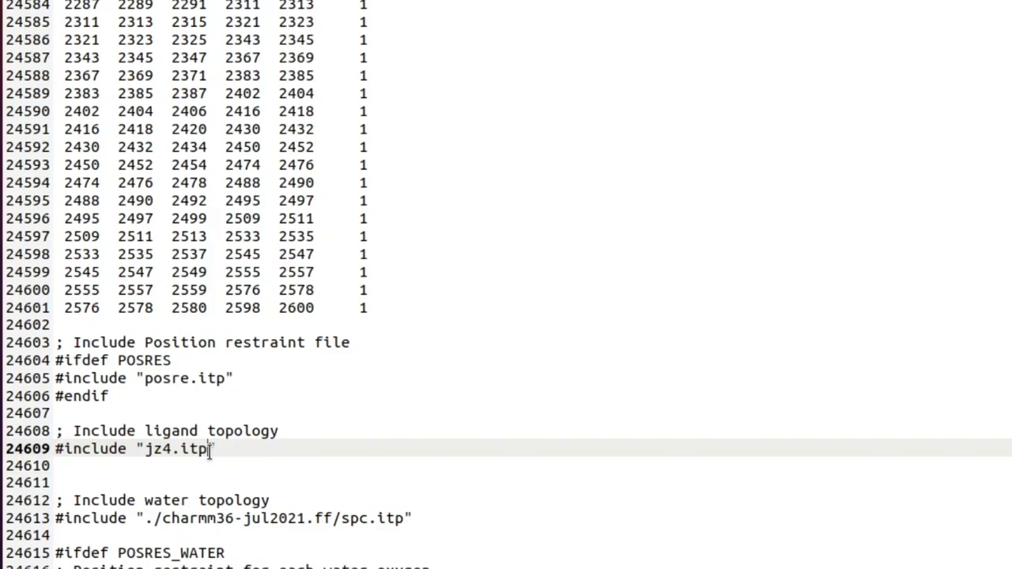
{"action": "left_click", "coordinate": [203, 451]}
{"action": "scroll", "coordinate": [154, 513], "scroll_direction": "down", "scroll_amount": 2}
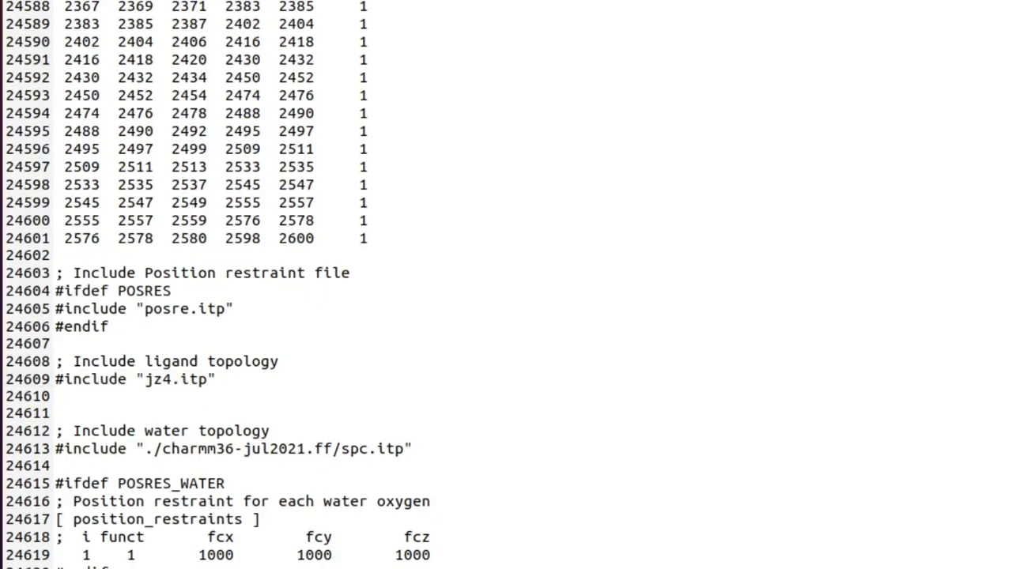
{"action": "scroll", "coordinate": [218, 284], "scroll_direction": "down", "scroll_amount": 1}
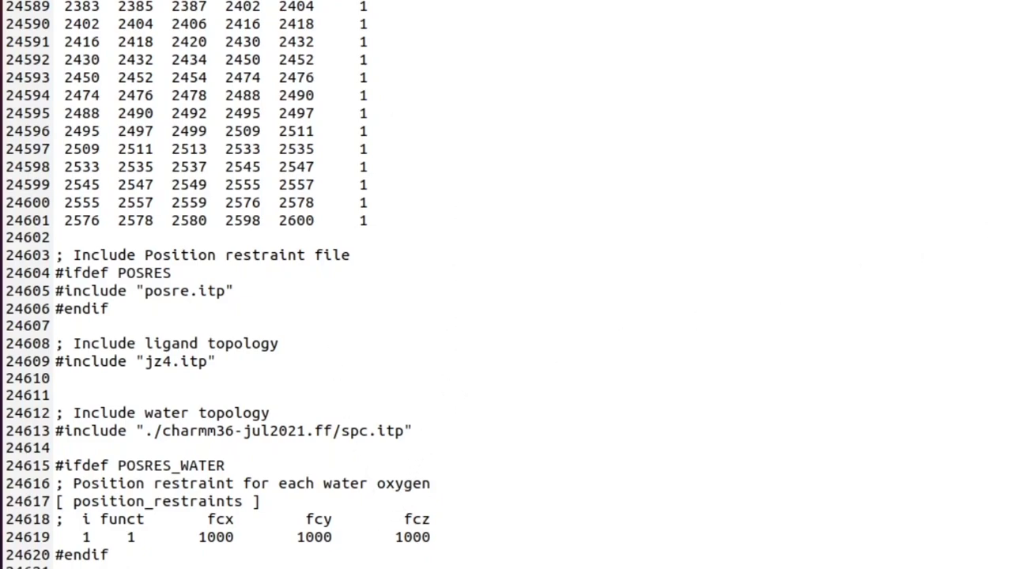
- Locate the [ system ] section (LYSOZYME) and the Protein_chain_A entry under [ molecules ]
{"action": "scroll", "coordinate": [506, 285], "scroll_direction": "down", "scroll_amount": 4}
{"action": "double_click", "coordinate": [135, 329]}
{"action": "double_click", "coordinate": [154, 385]}
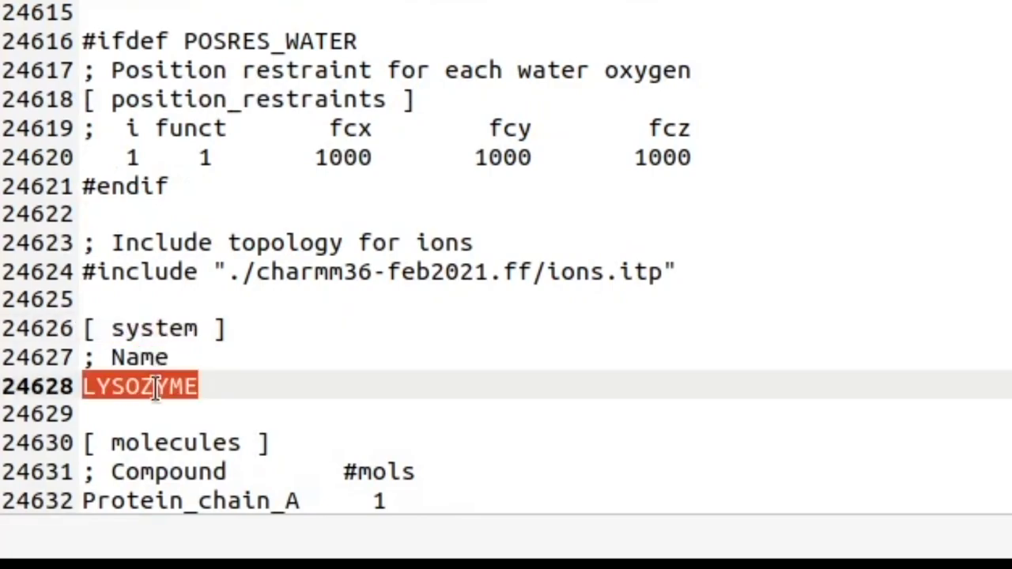
{"action": "double_click", "coordinate": [214, 474]}
{"action": "double_click", "coordinate": [224, 498]}
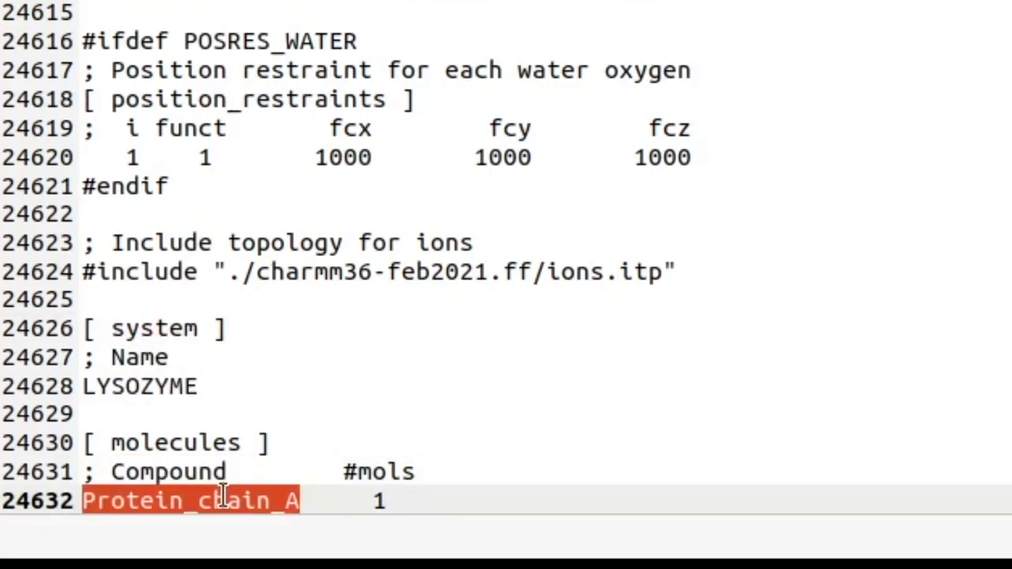
- Add a new 'JZ4 1' line directly below Protein_chain_A in [ molecules ]
{"action": "left_click", "coordinate": [438, 509]}
{"action": "key", "text": "Return"}
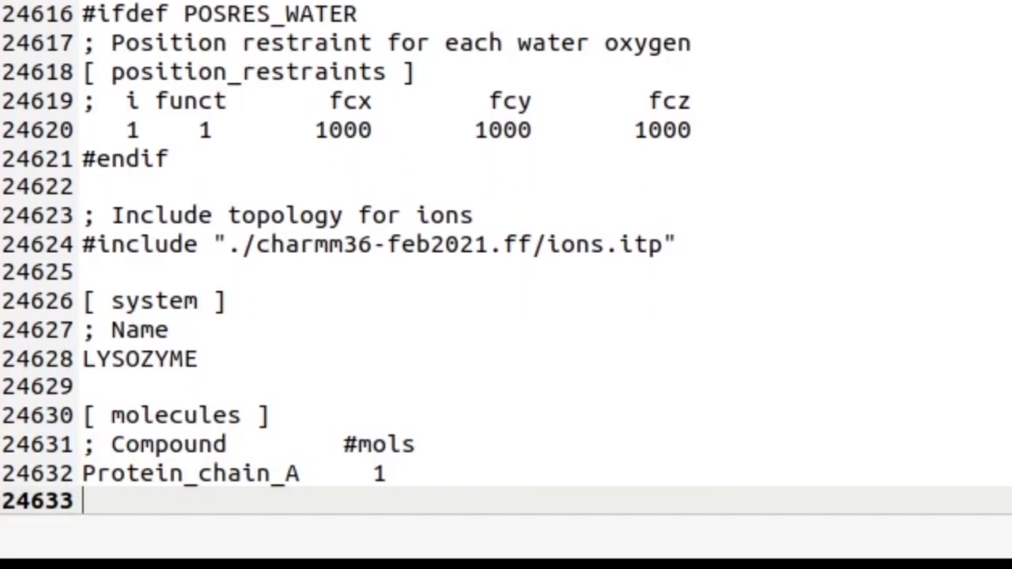
{"action": "type", "text": "JZ4"}
{"action": "key", "text": "Tab"}
{"action": "type", "text": "1"}
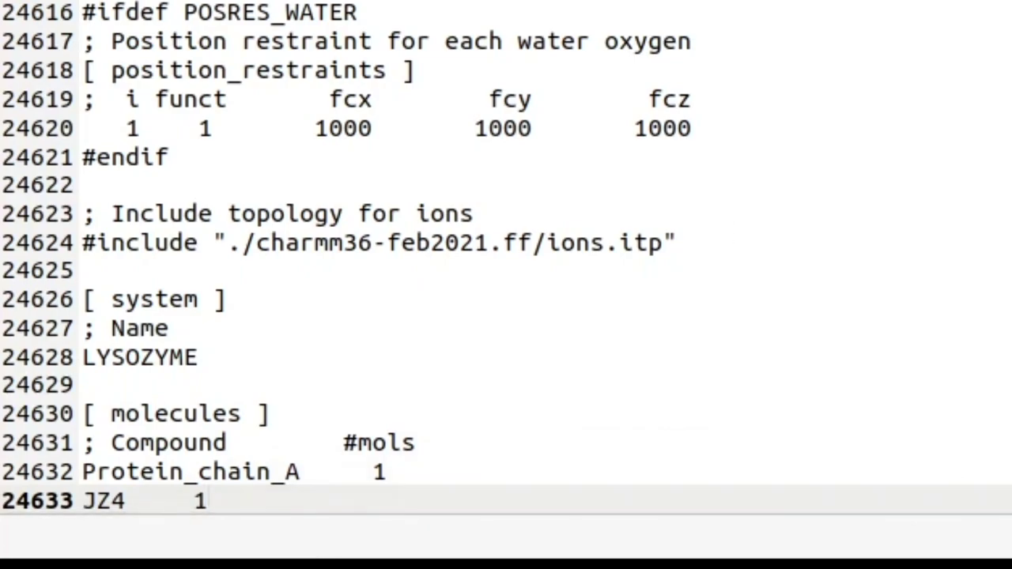